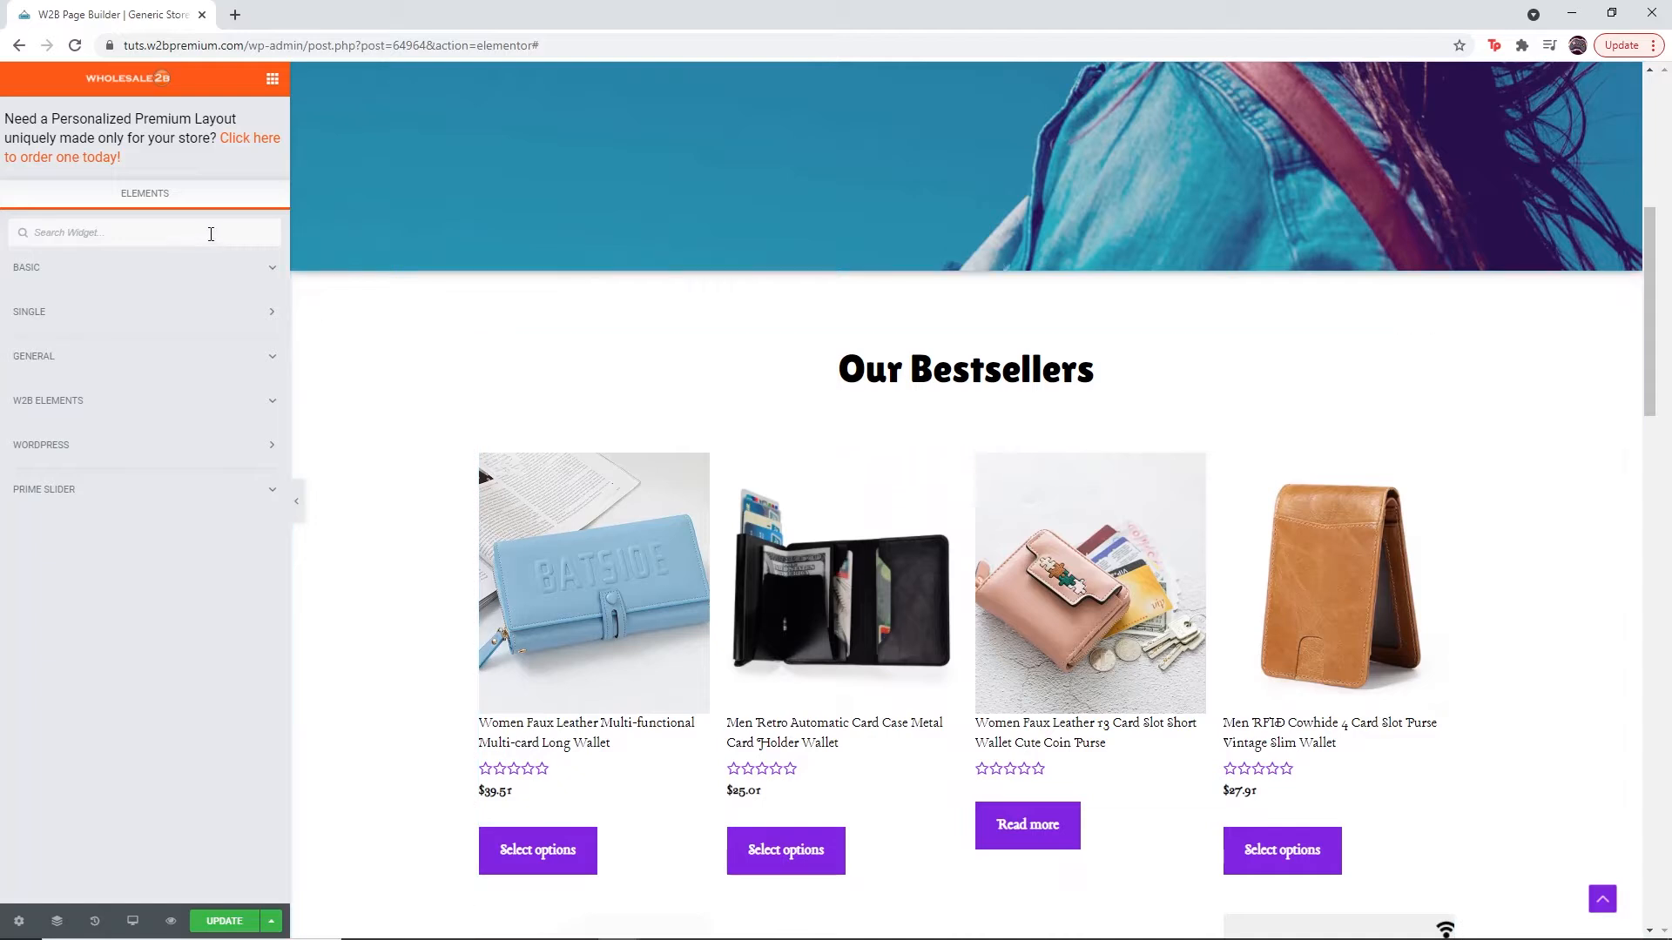
- Add a Slides widget directly above the "Our Bestsellers" heading
type("slides")
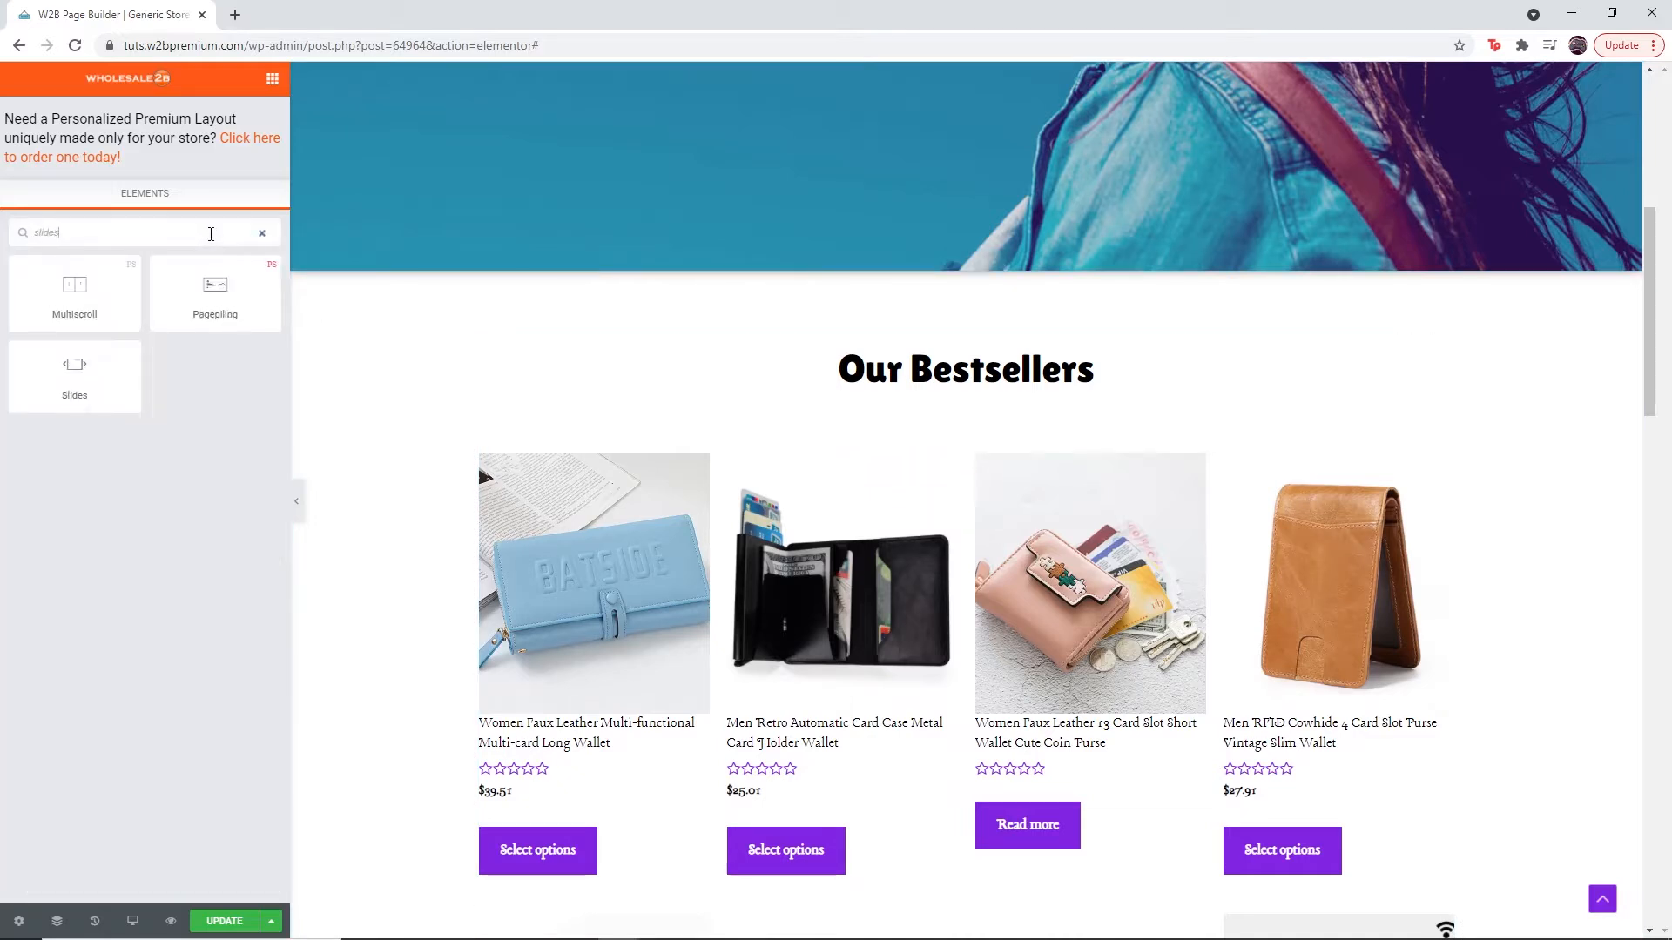
left_click_drag(122, 376, 891, 351)
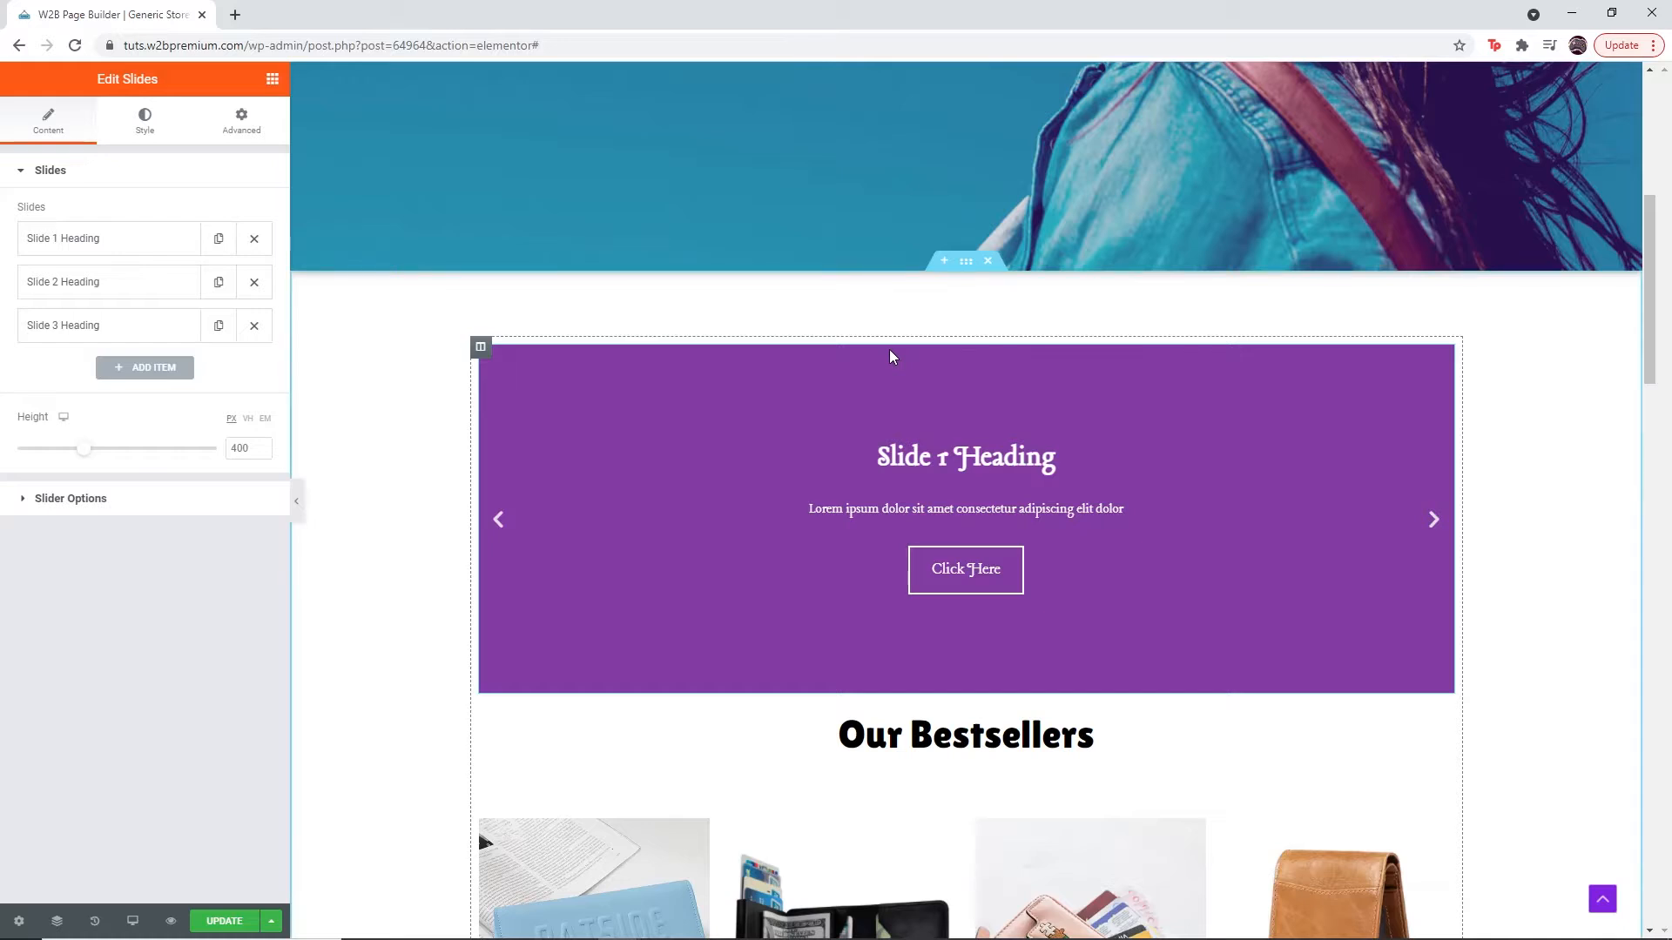
- Set the first slide's background image to the black strapped shoe 1481J.jpg from the media library and check it in the slider
left_click(121, 244)
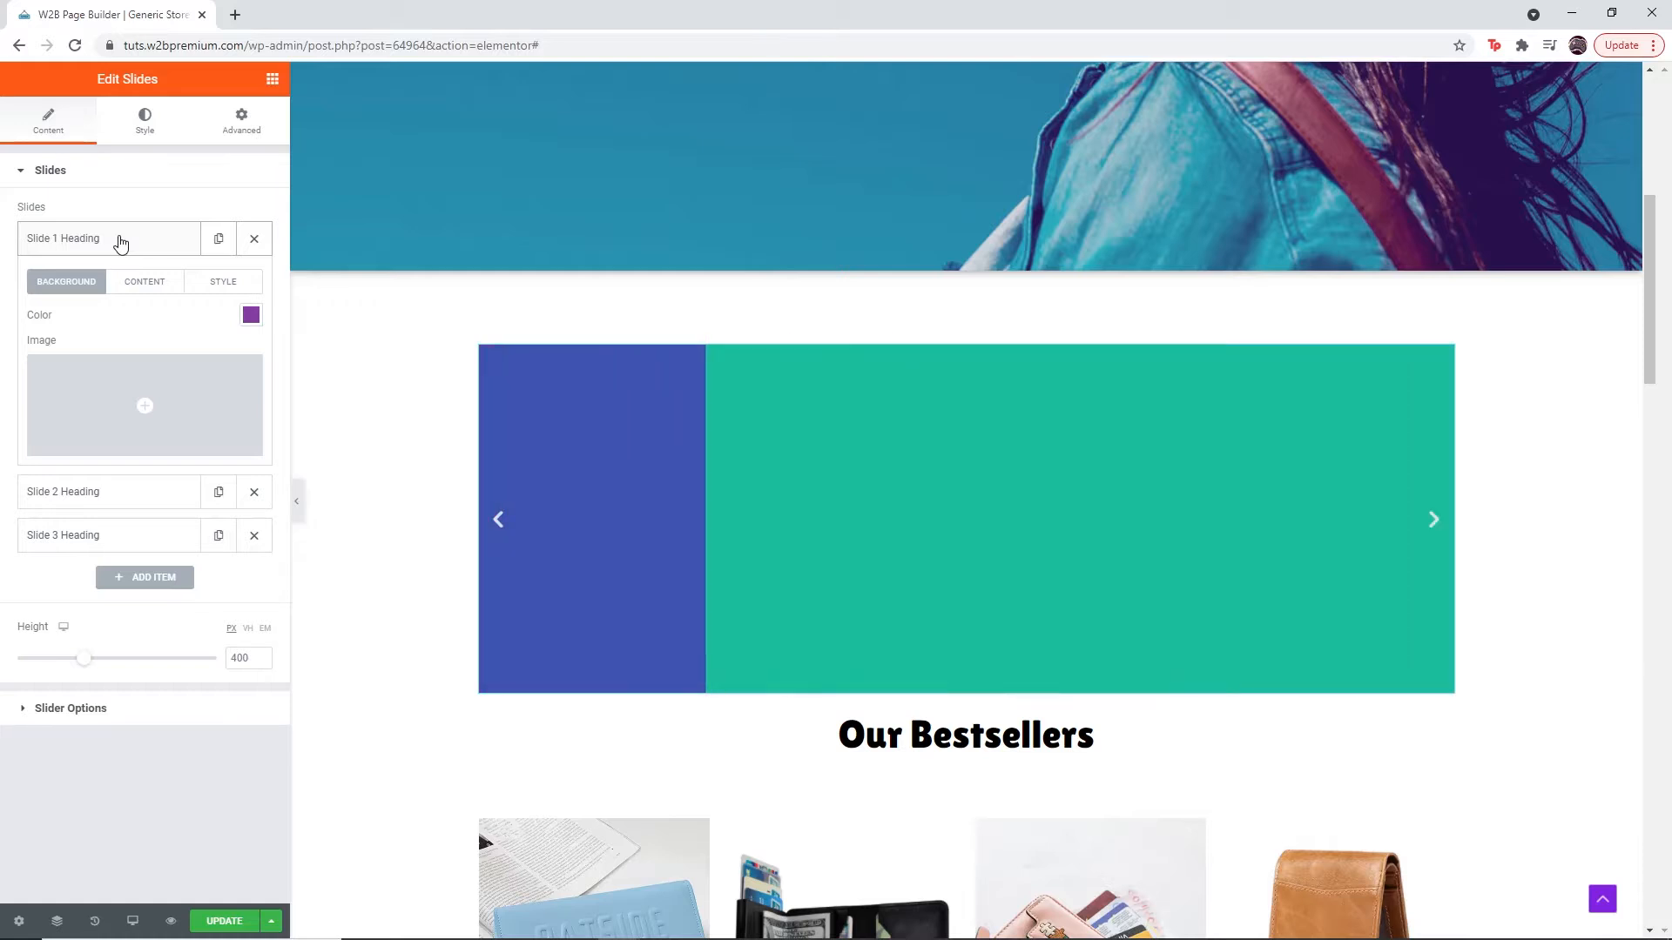
left_click(251, 315)
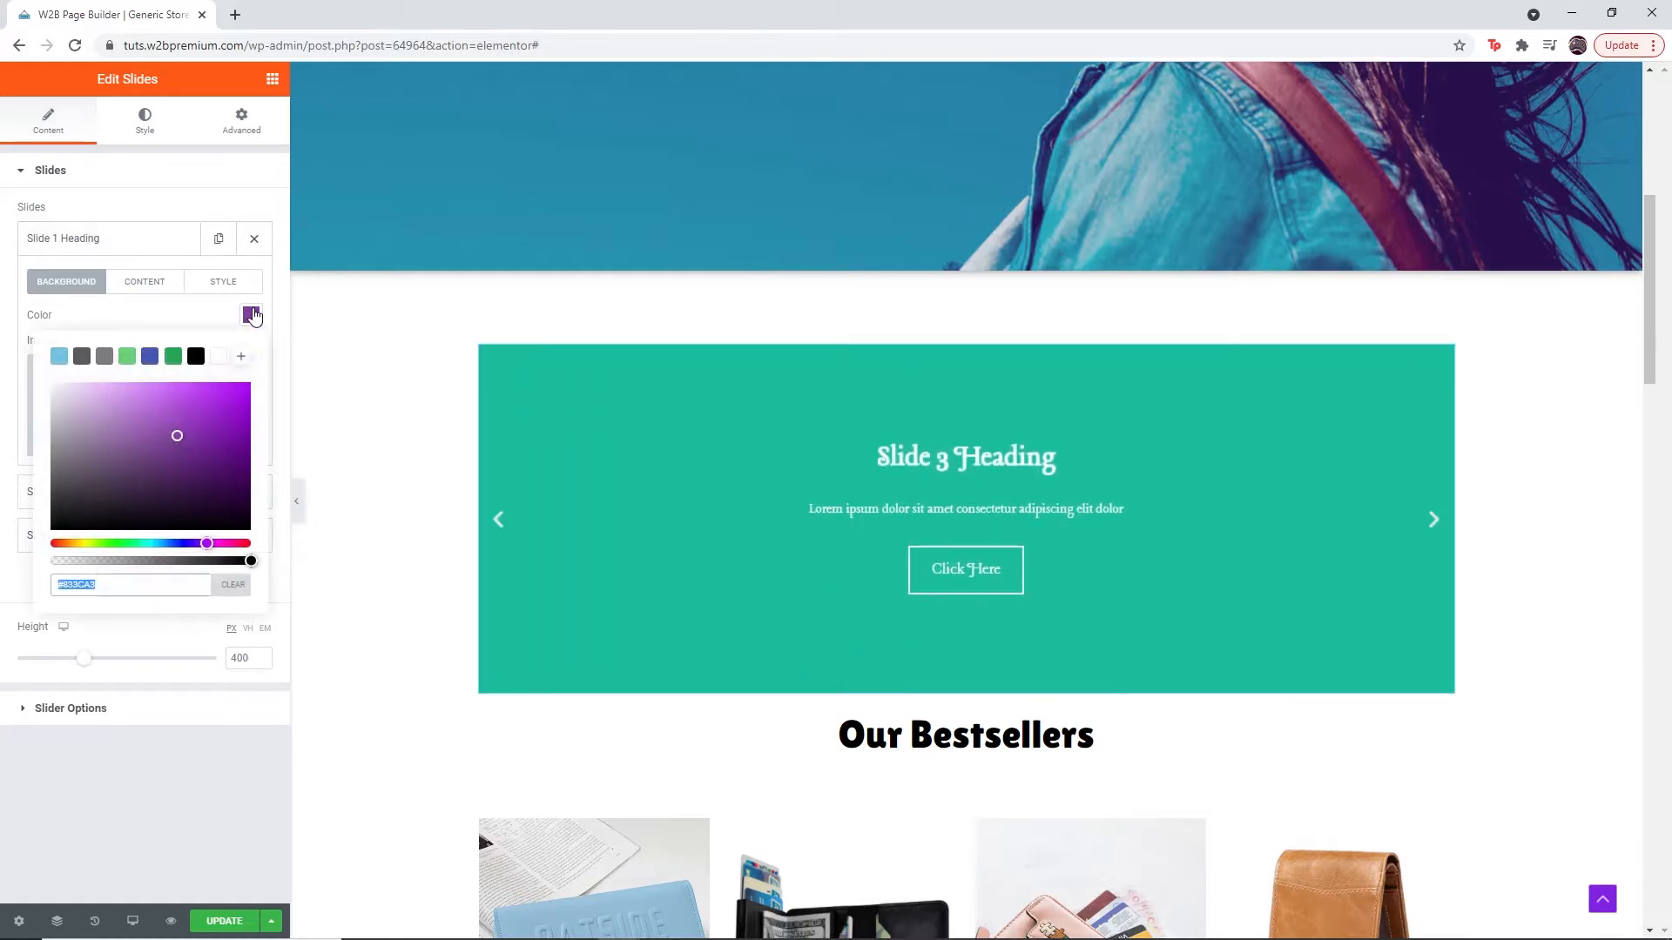
left_click(251, 316)
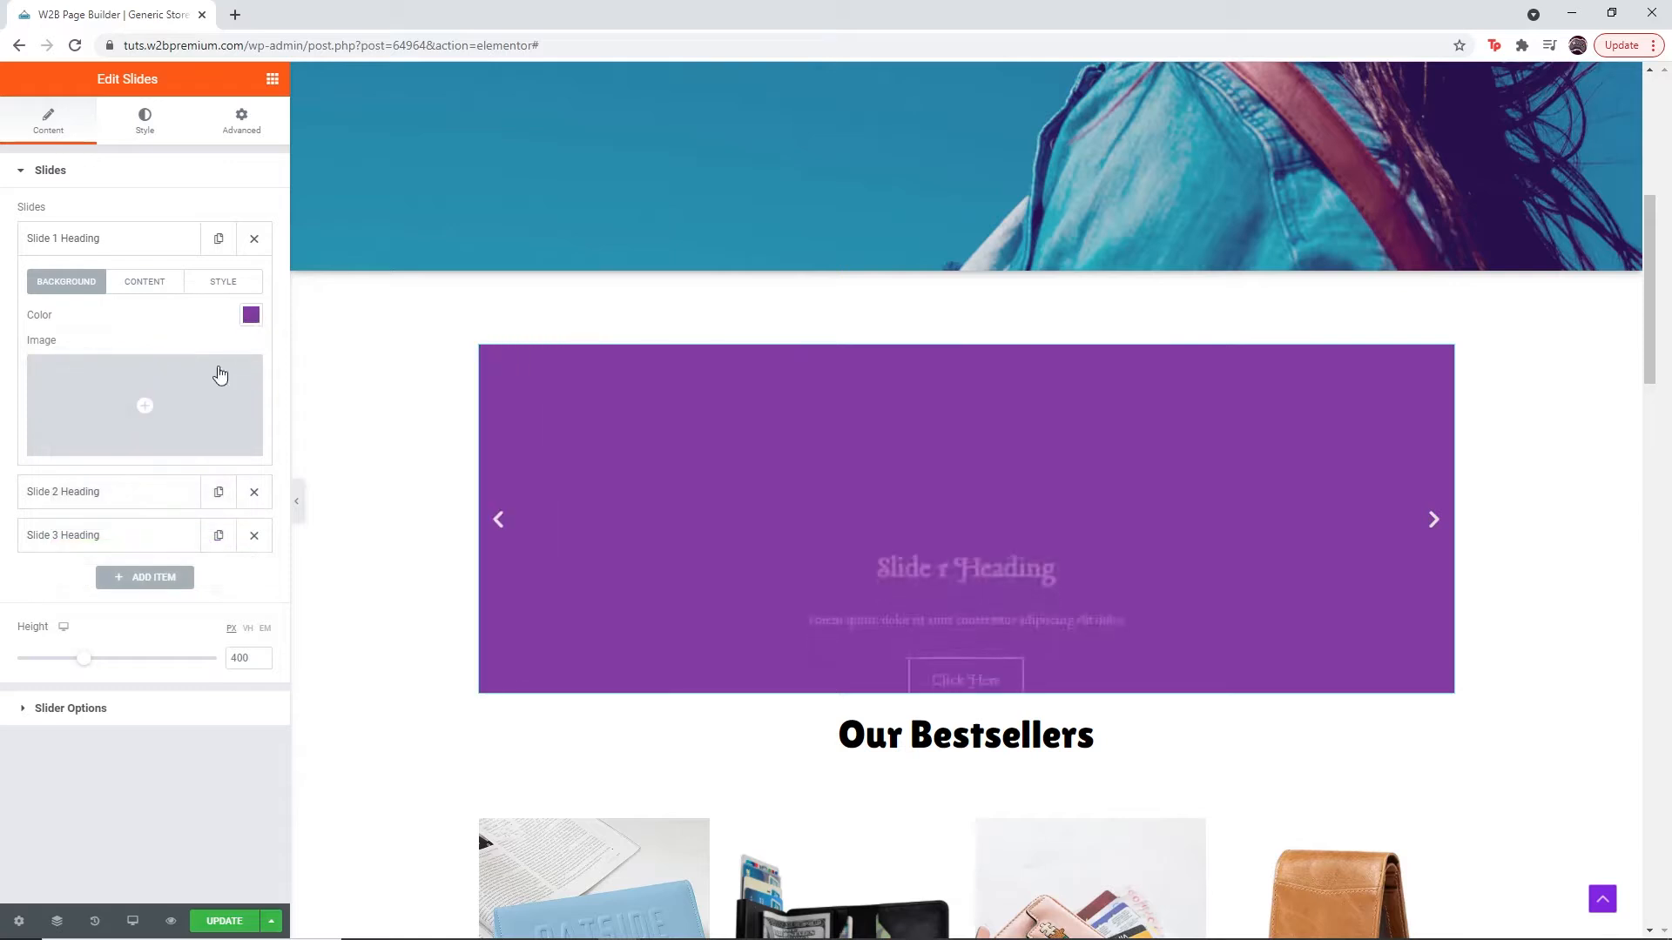
left_click(216, 374)
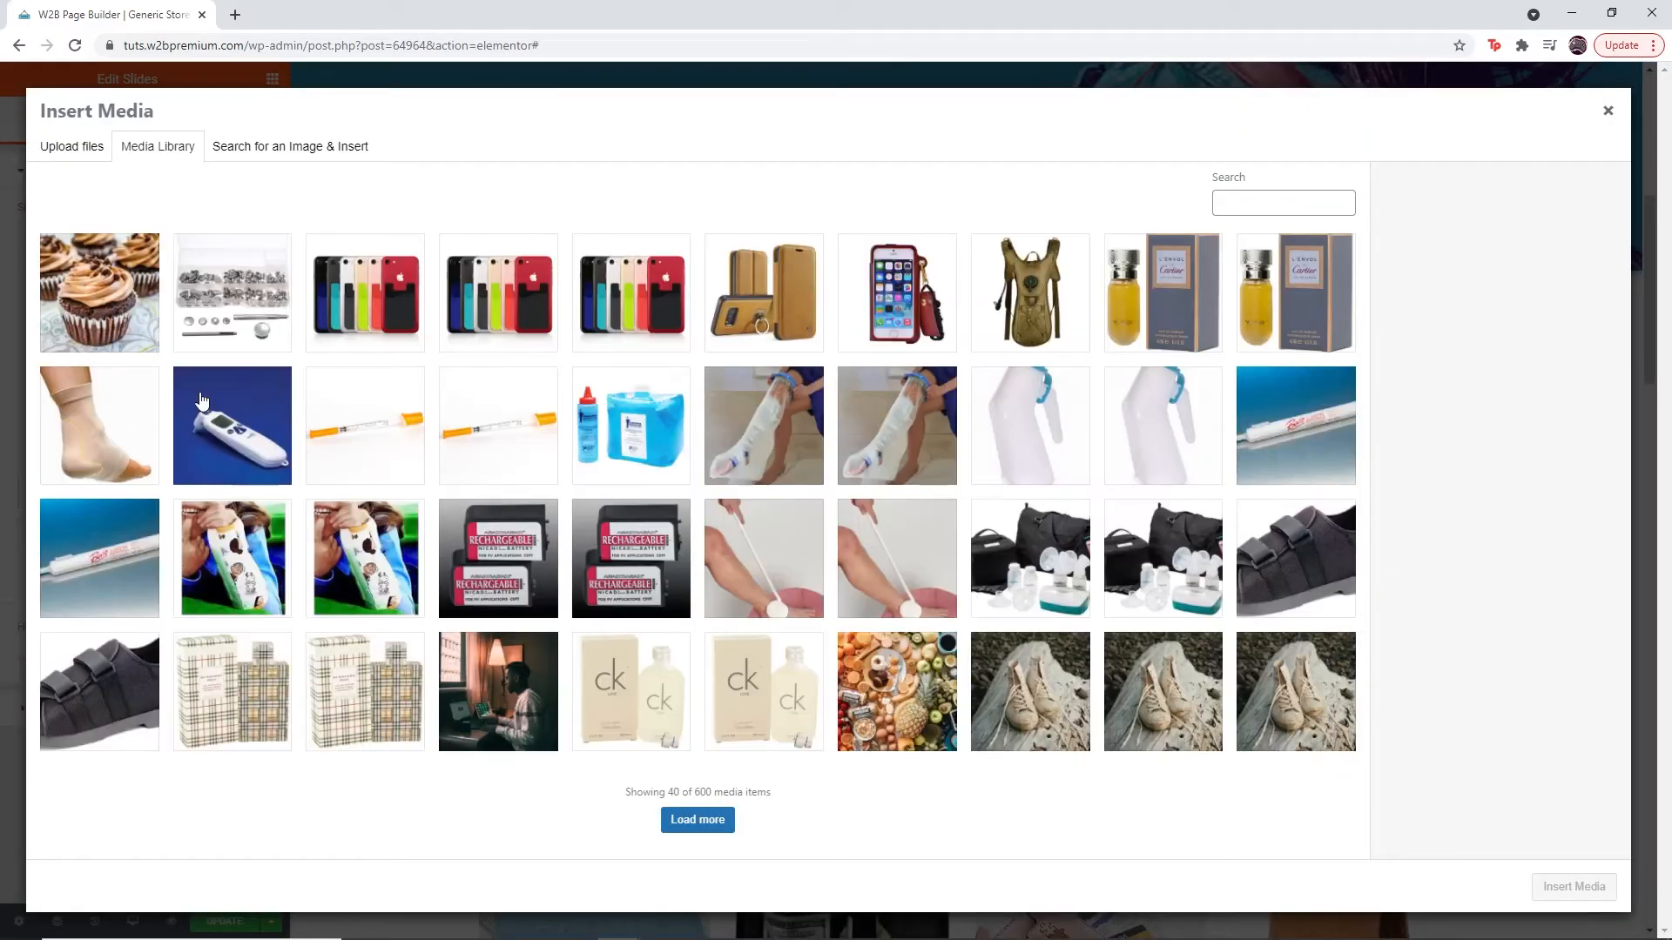
left_click(117, 704)
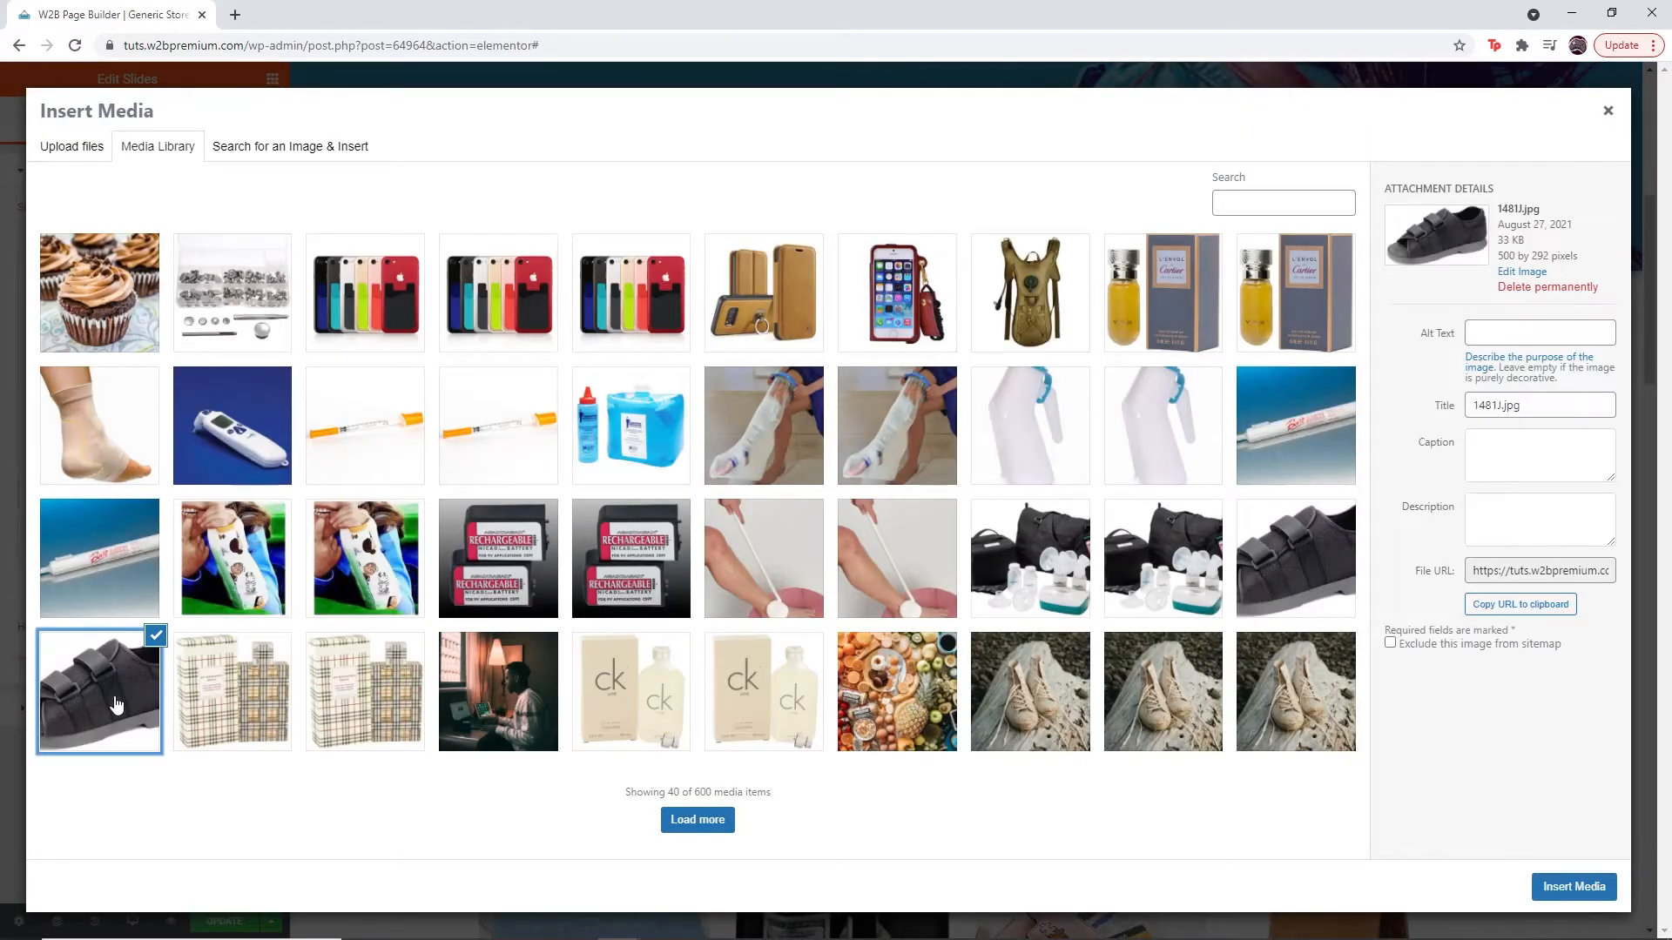
left_click(1575, 887)
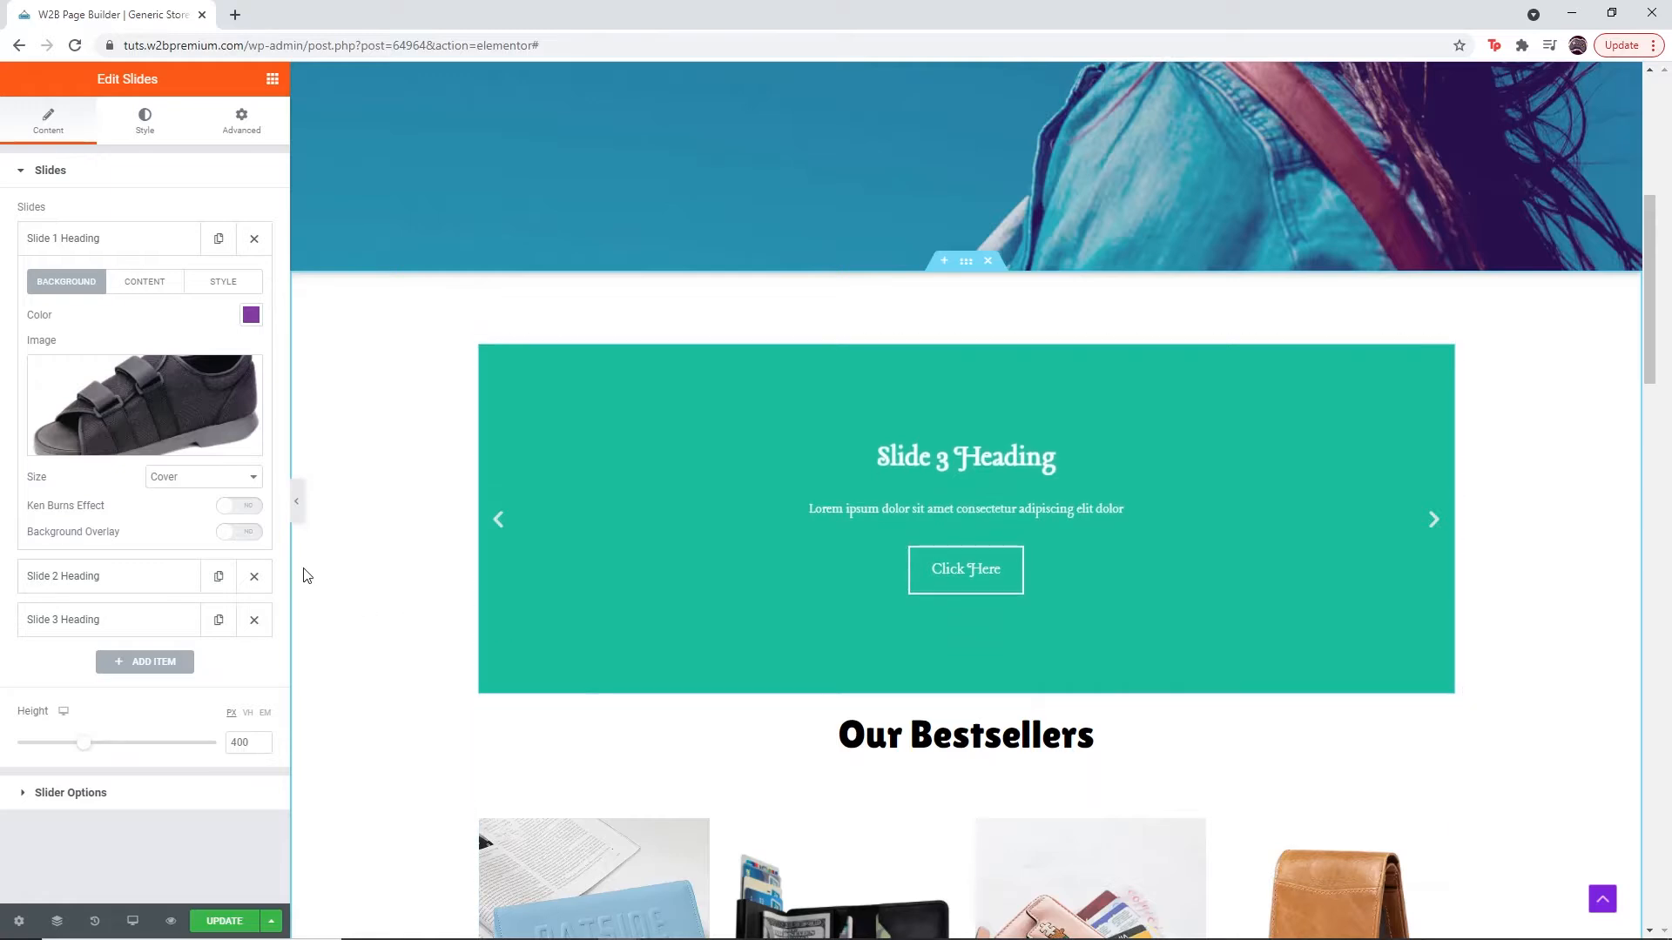
left_click(1437, 531)
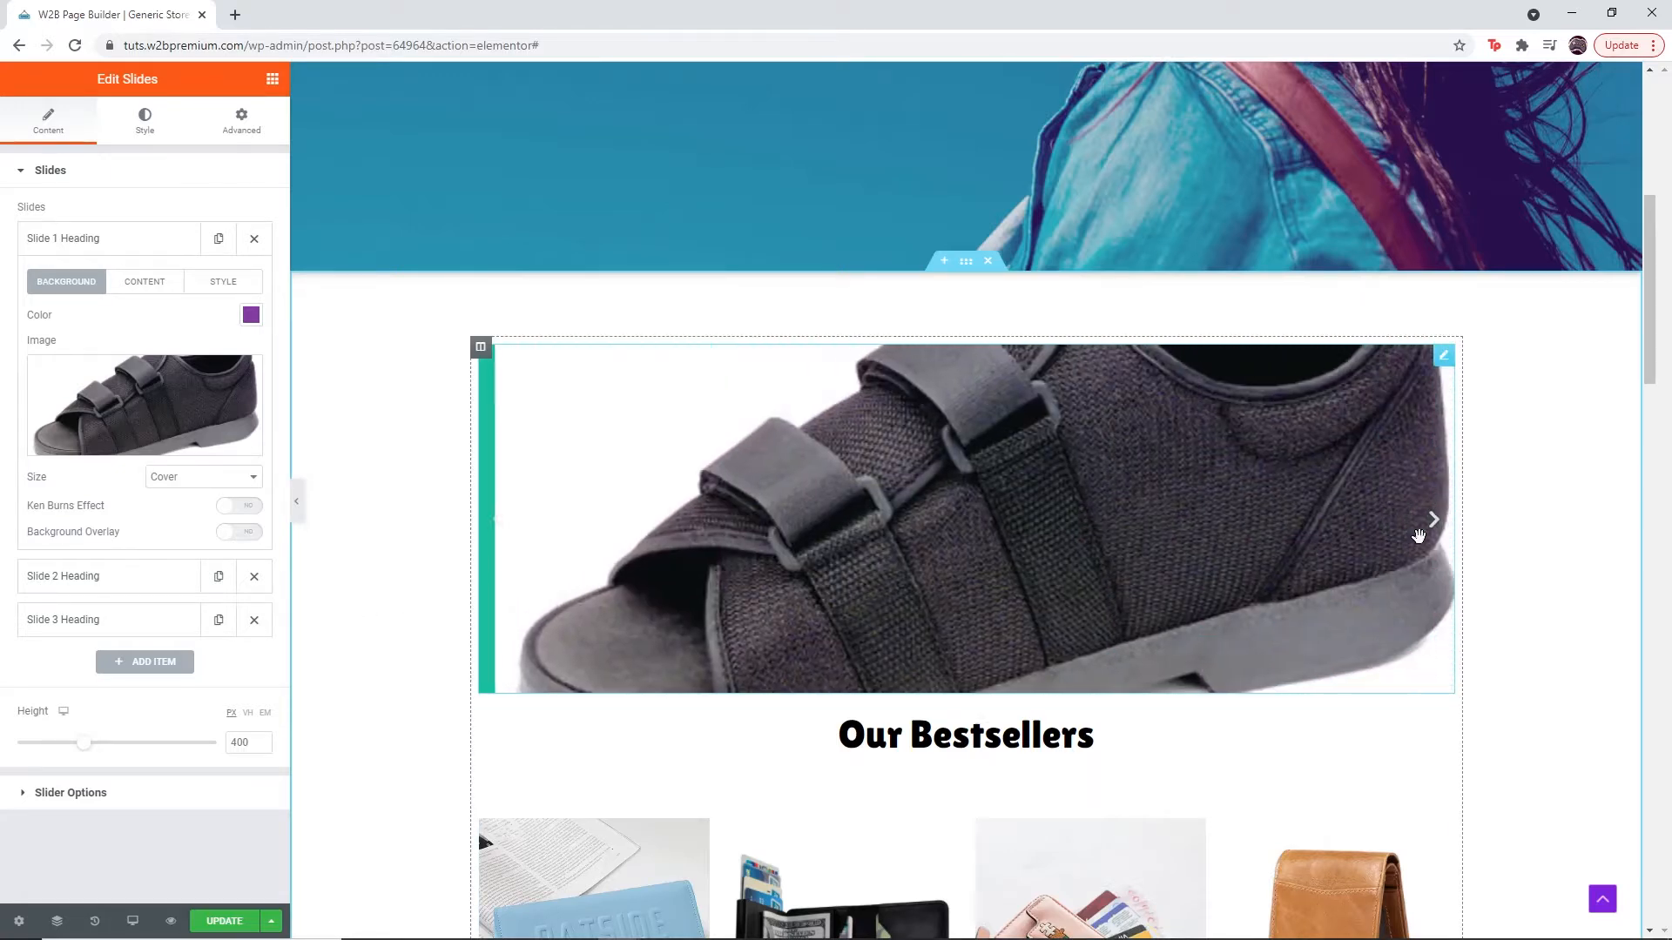
- Try the Contain and Auto sizes for the first slide's background image, and return it to Cover
left_click(233, 486)
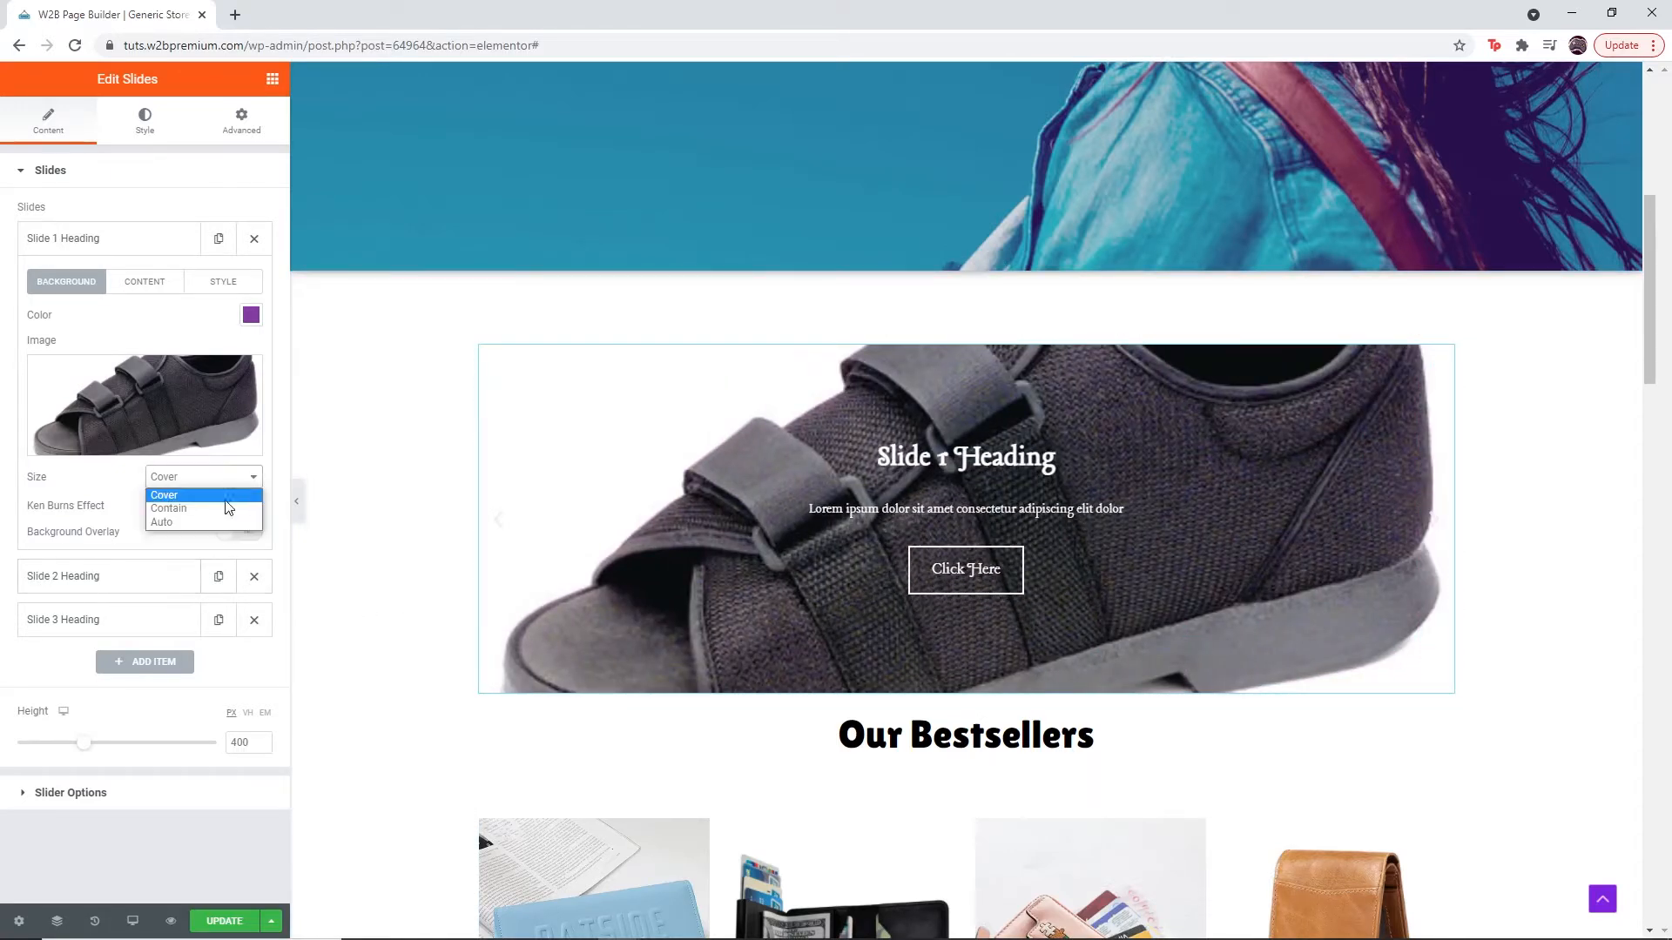
left_click(216, 509)
left_click(217, 486)
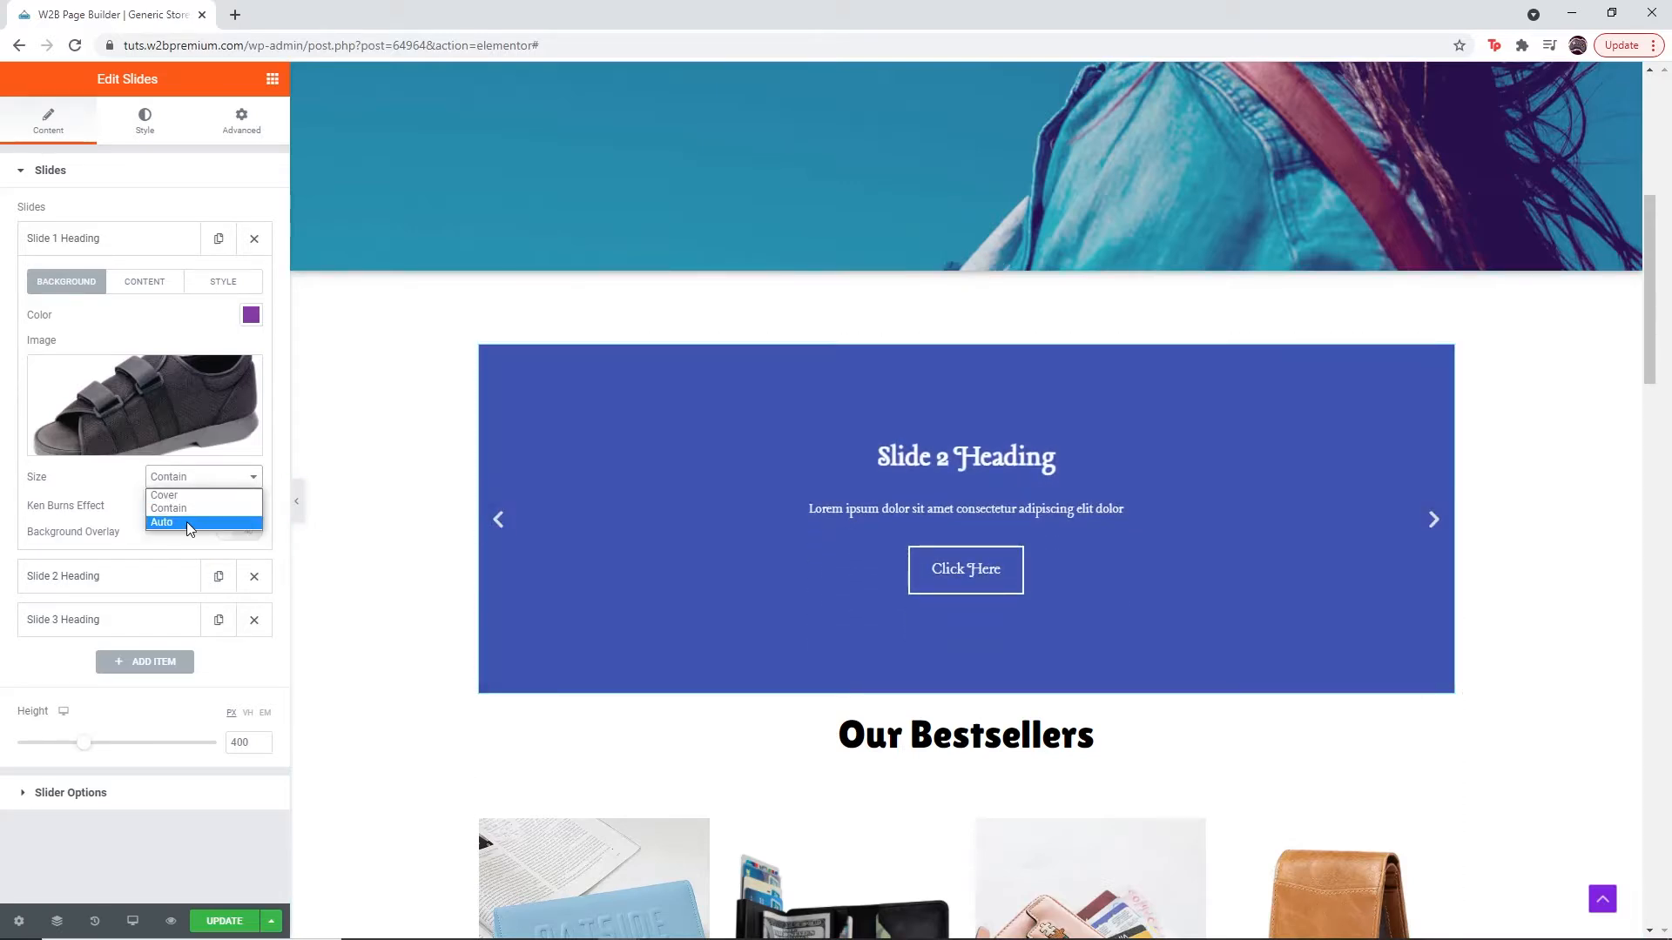
left_click(251, 521)
left_click(500, 525)
left_click(203, 476)
left_click(228, 509)
- Enable the Ken Burns effect with zoom direction Out and turn on the background overlay for the first slide
left_click(238, 505)
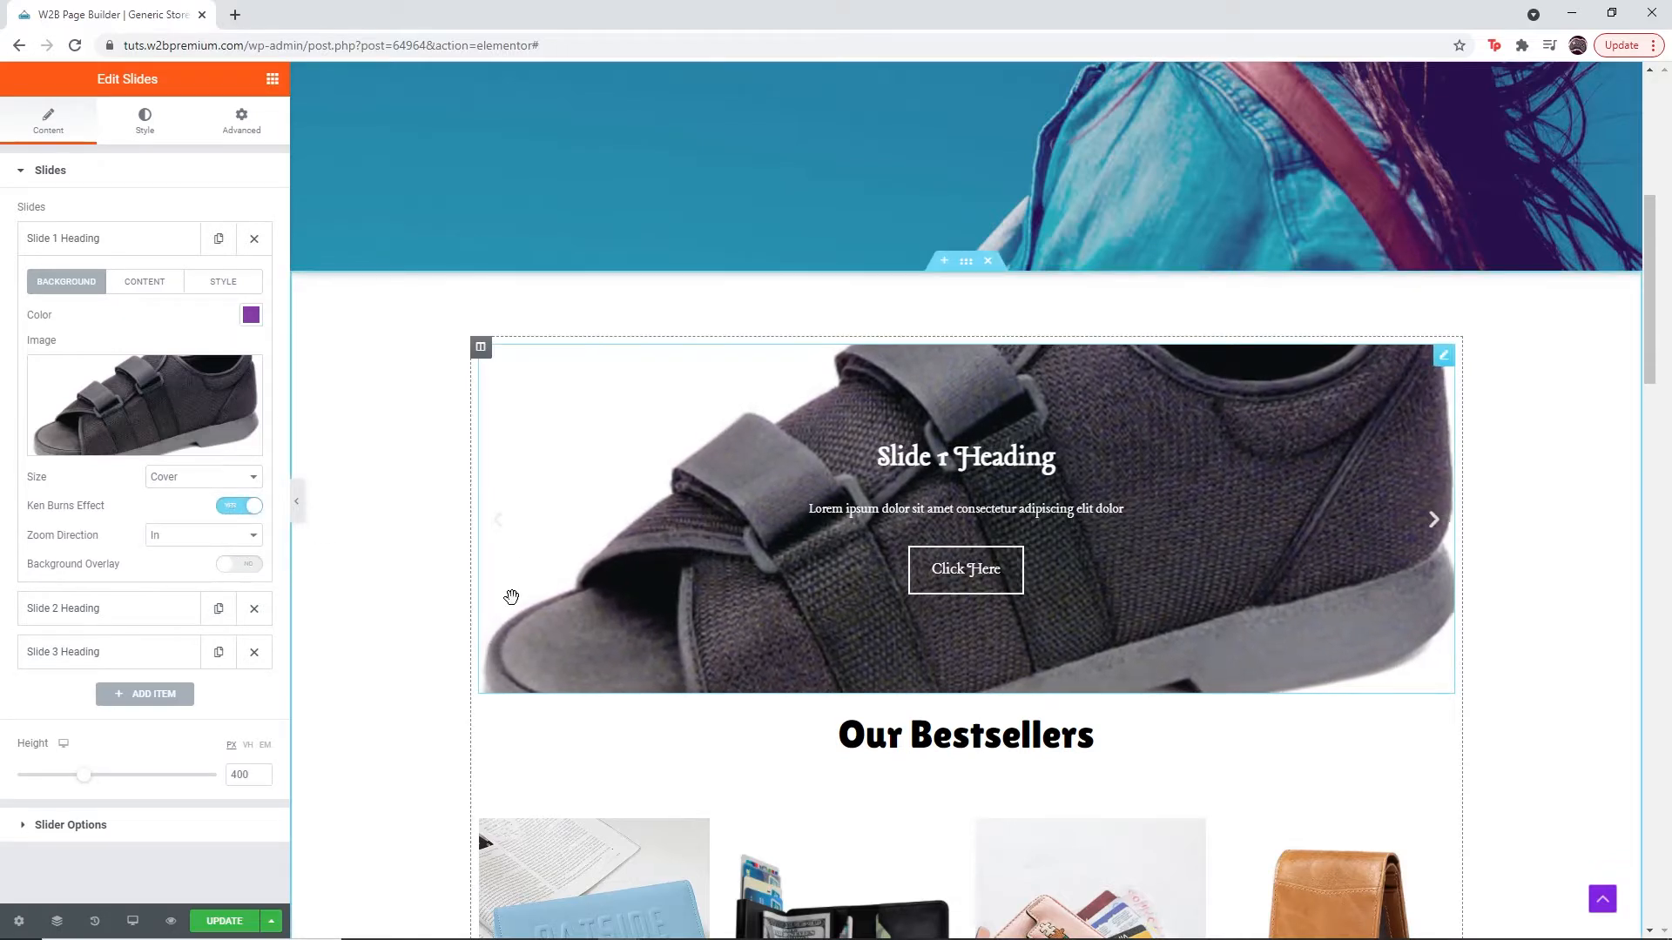
left_click(203, 535)
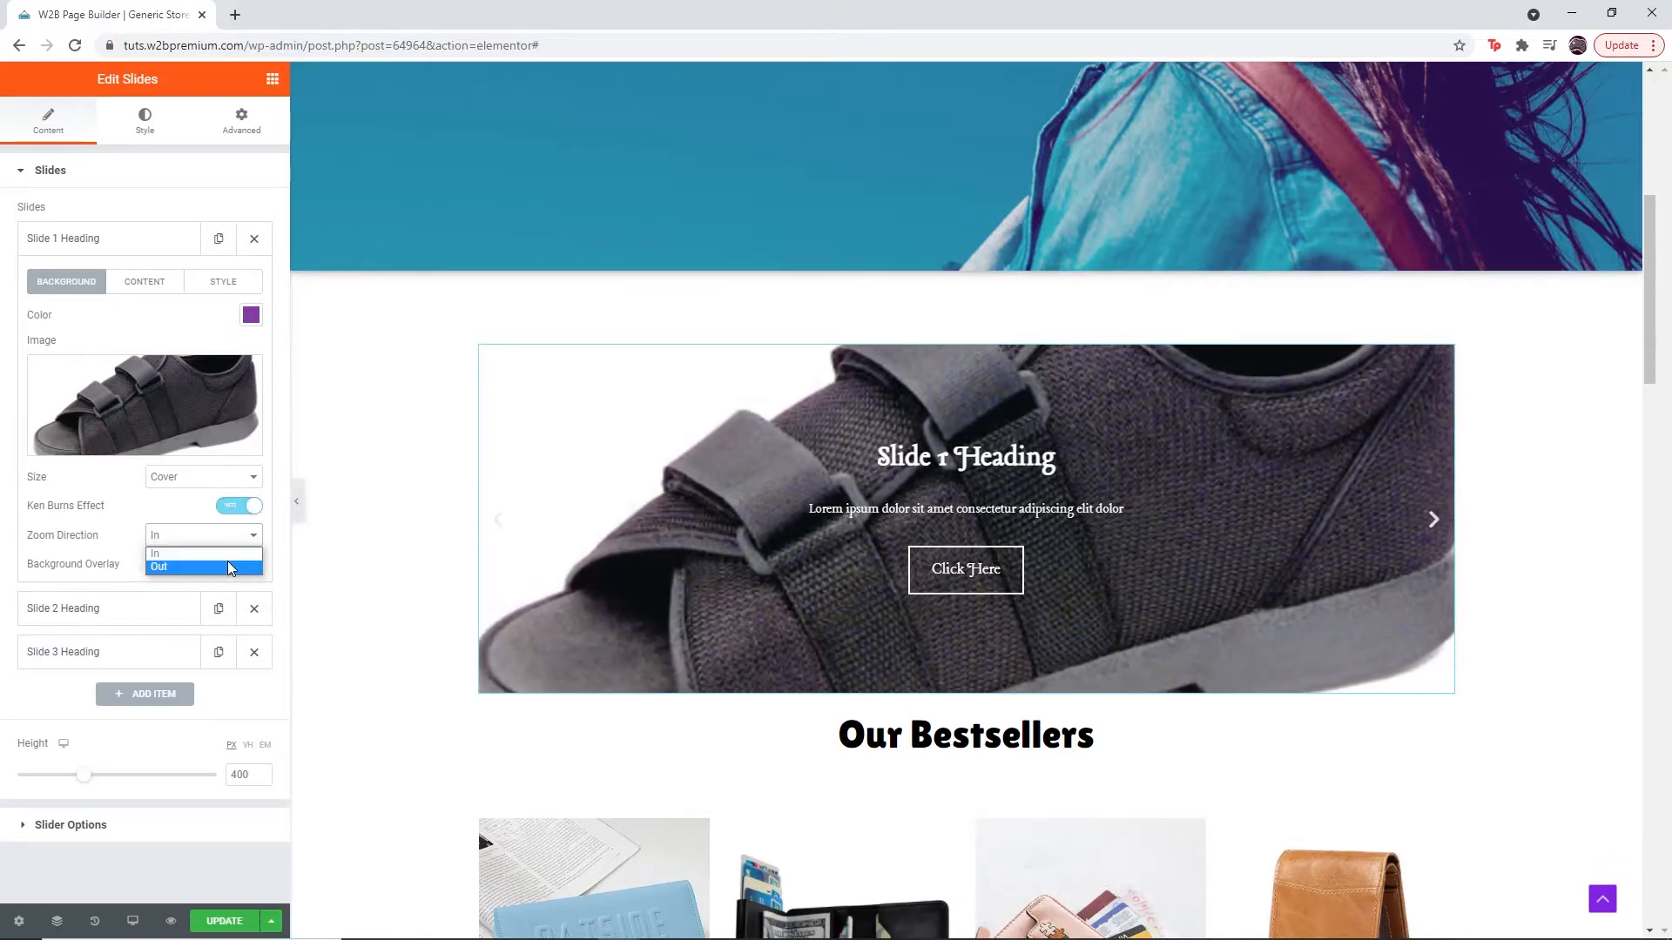
left_click(227, 561)
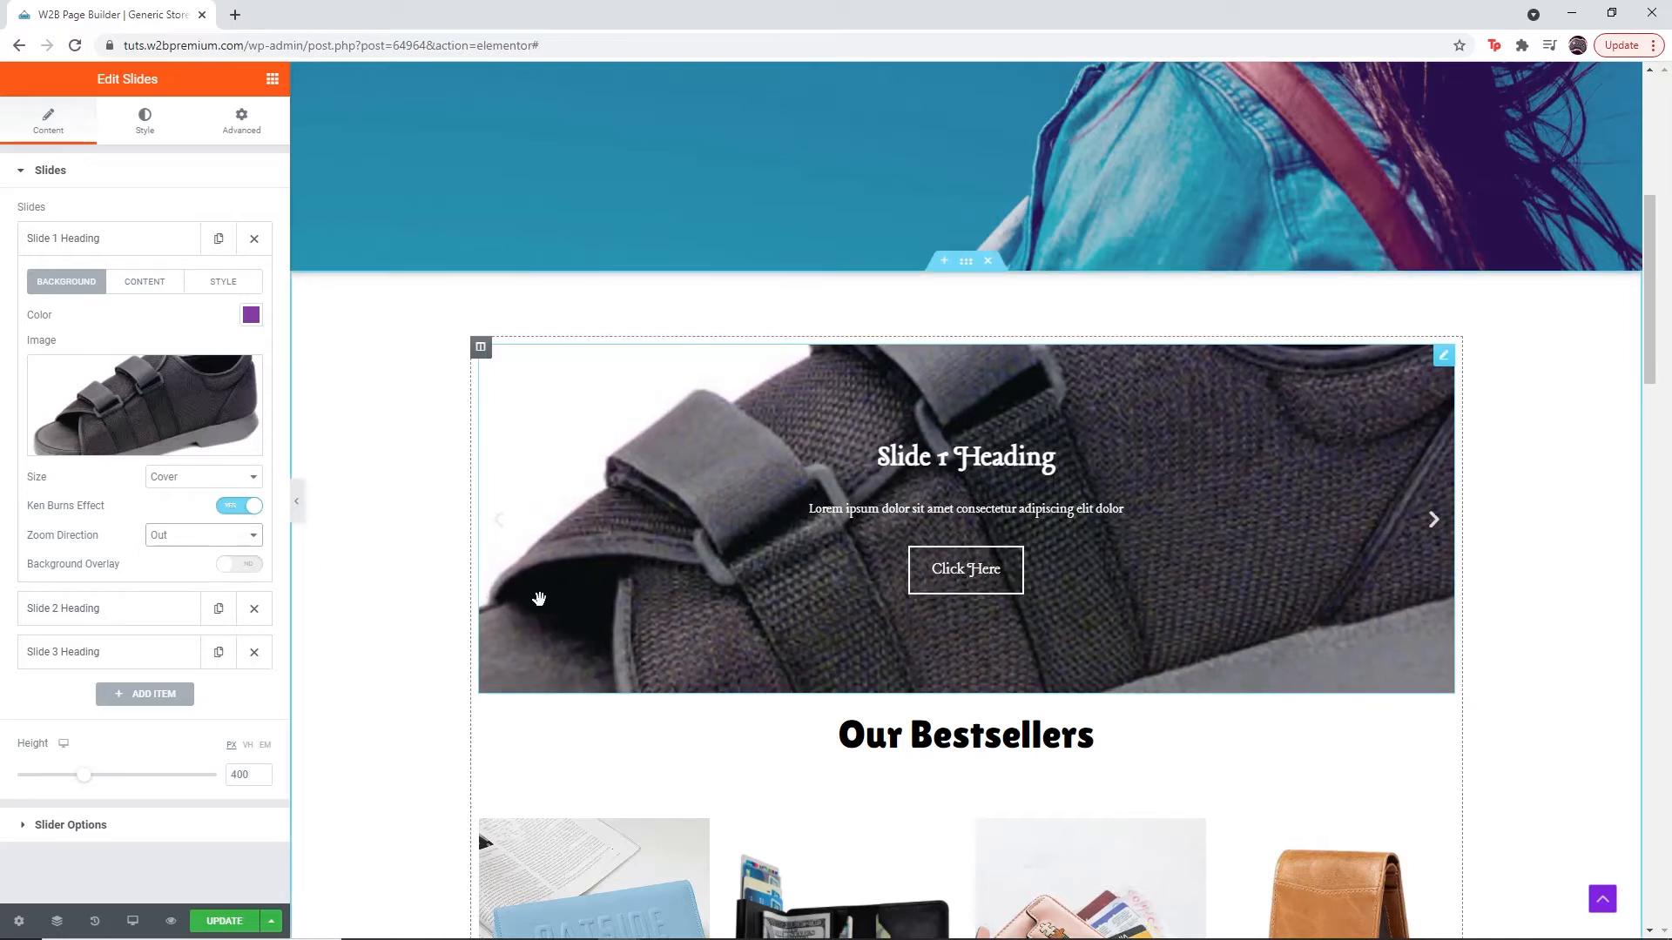
left_click(254, 568)
left_click(252, 627)
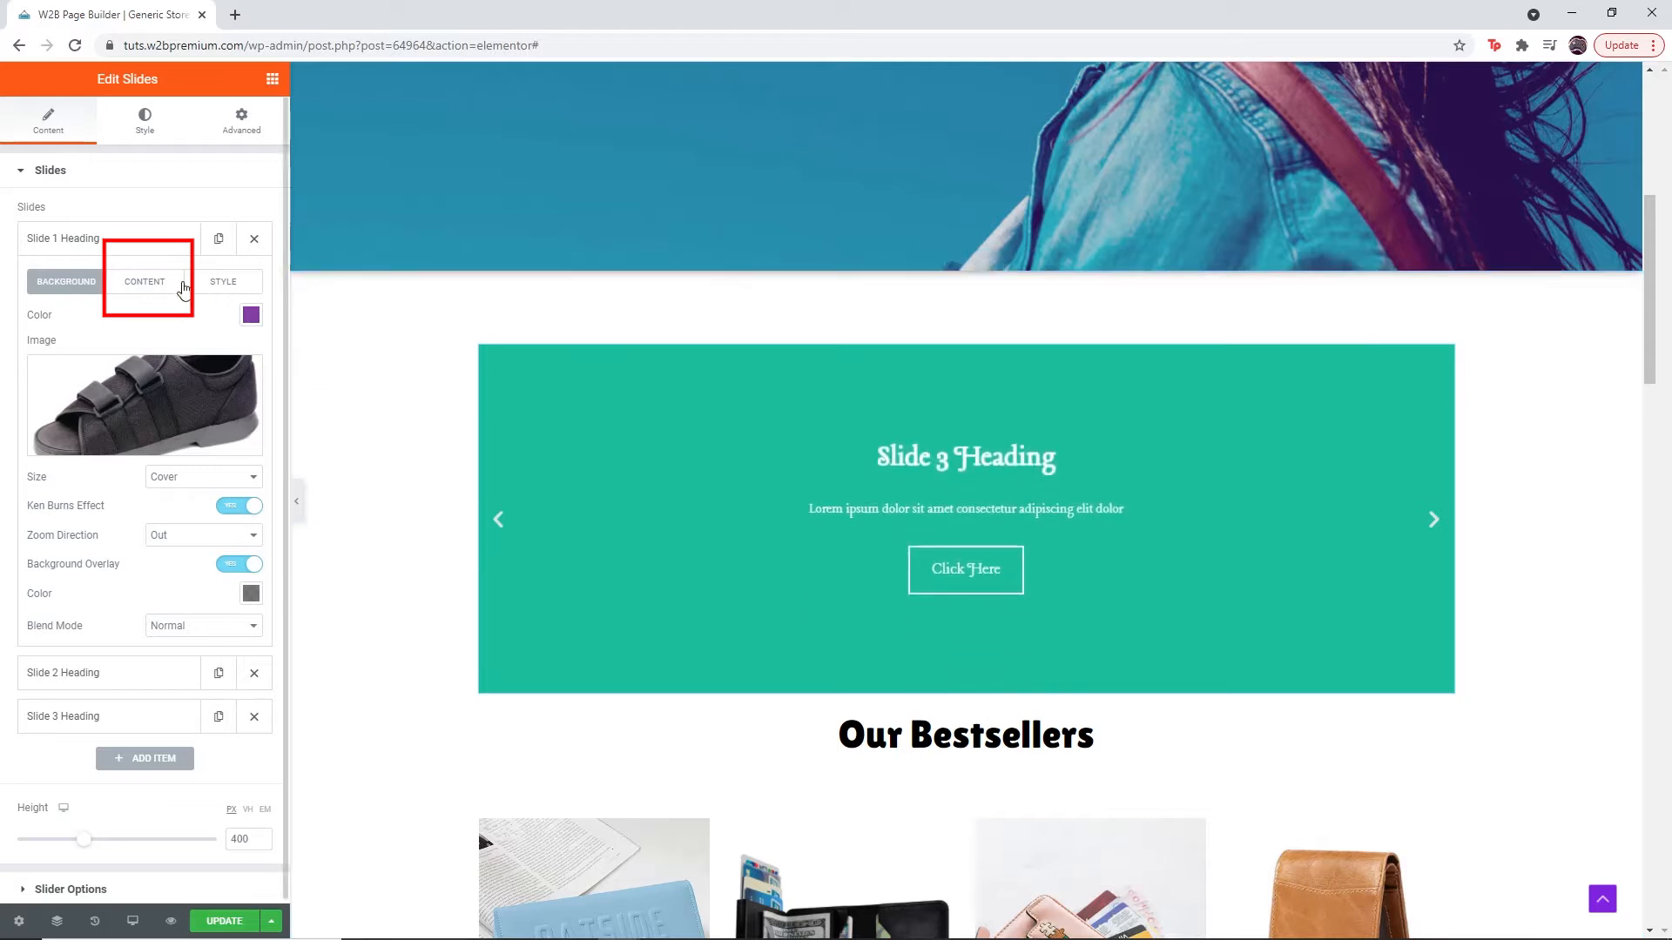
- Enable custom styling for the first slide, center its content horizontally, vertically and in text alignment, and give it a pale pink content color
left_click(146, 282)
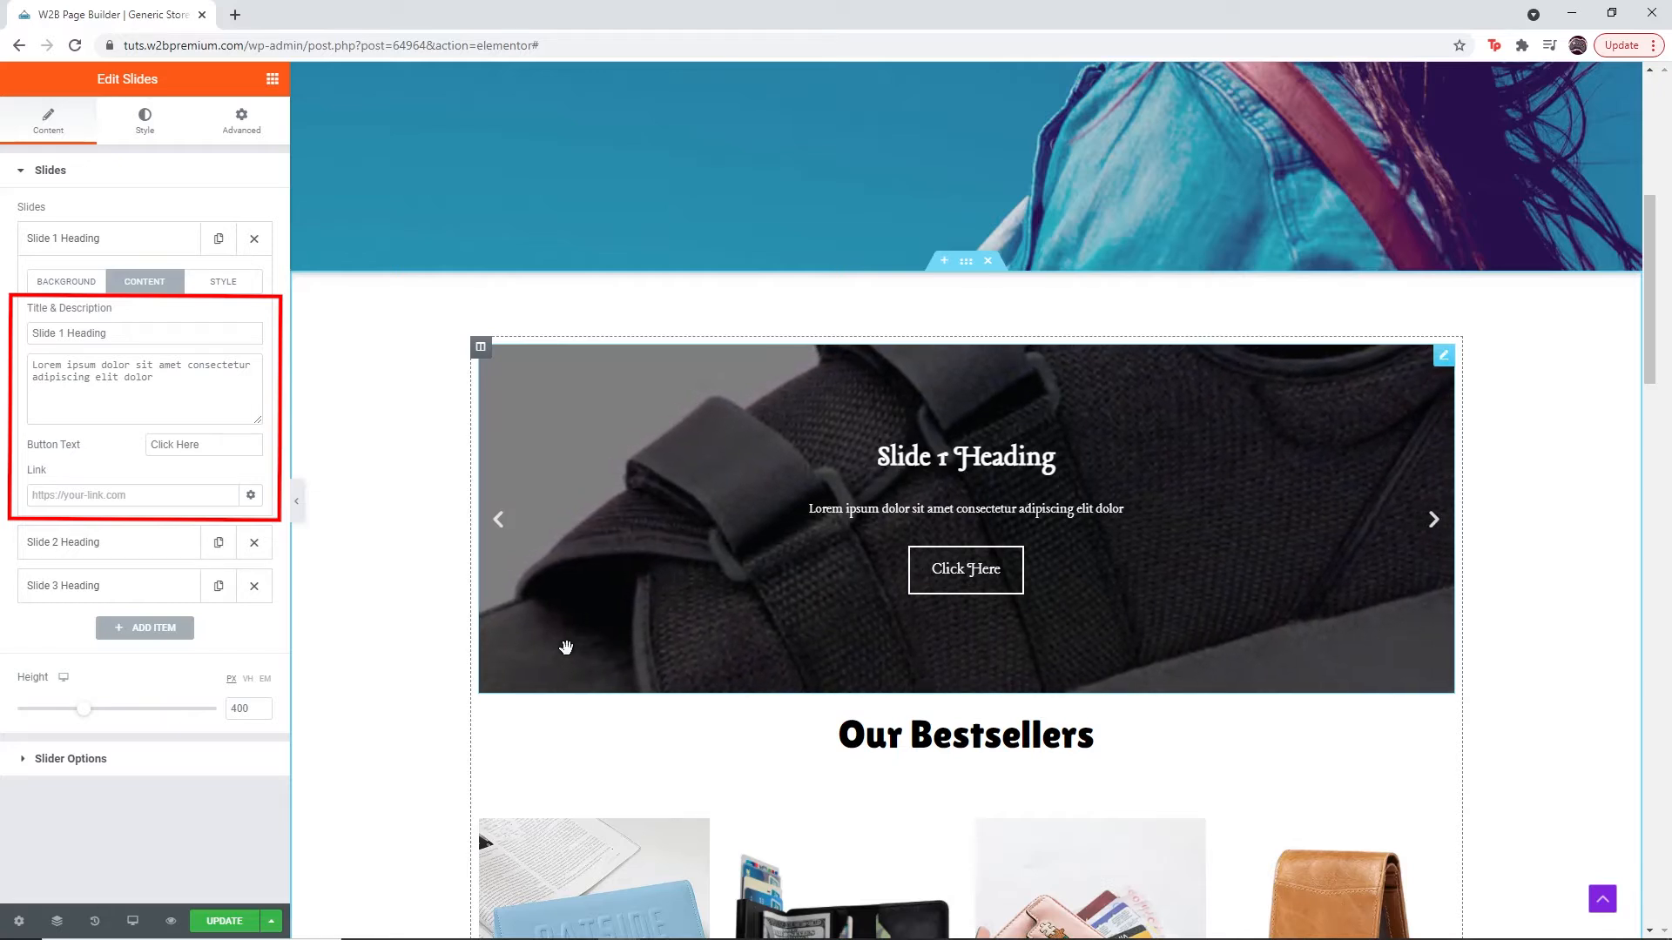
left_click(222, 282)
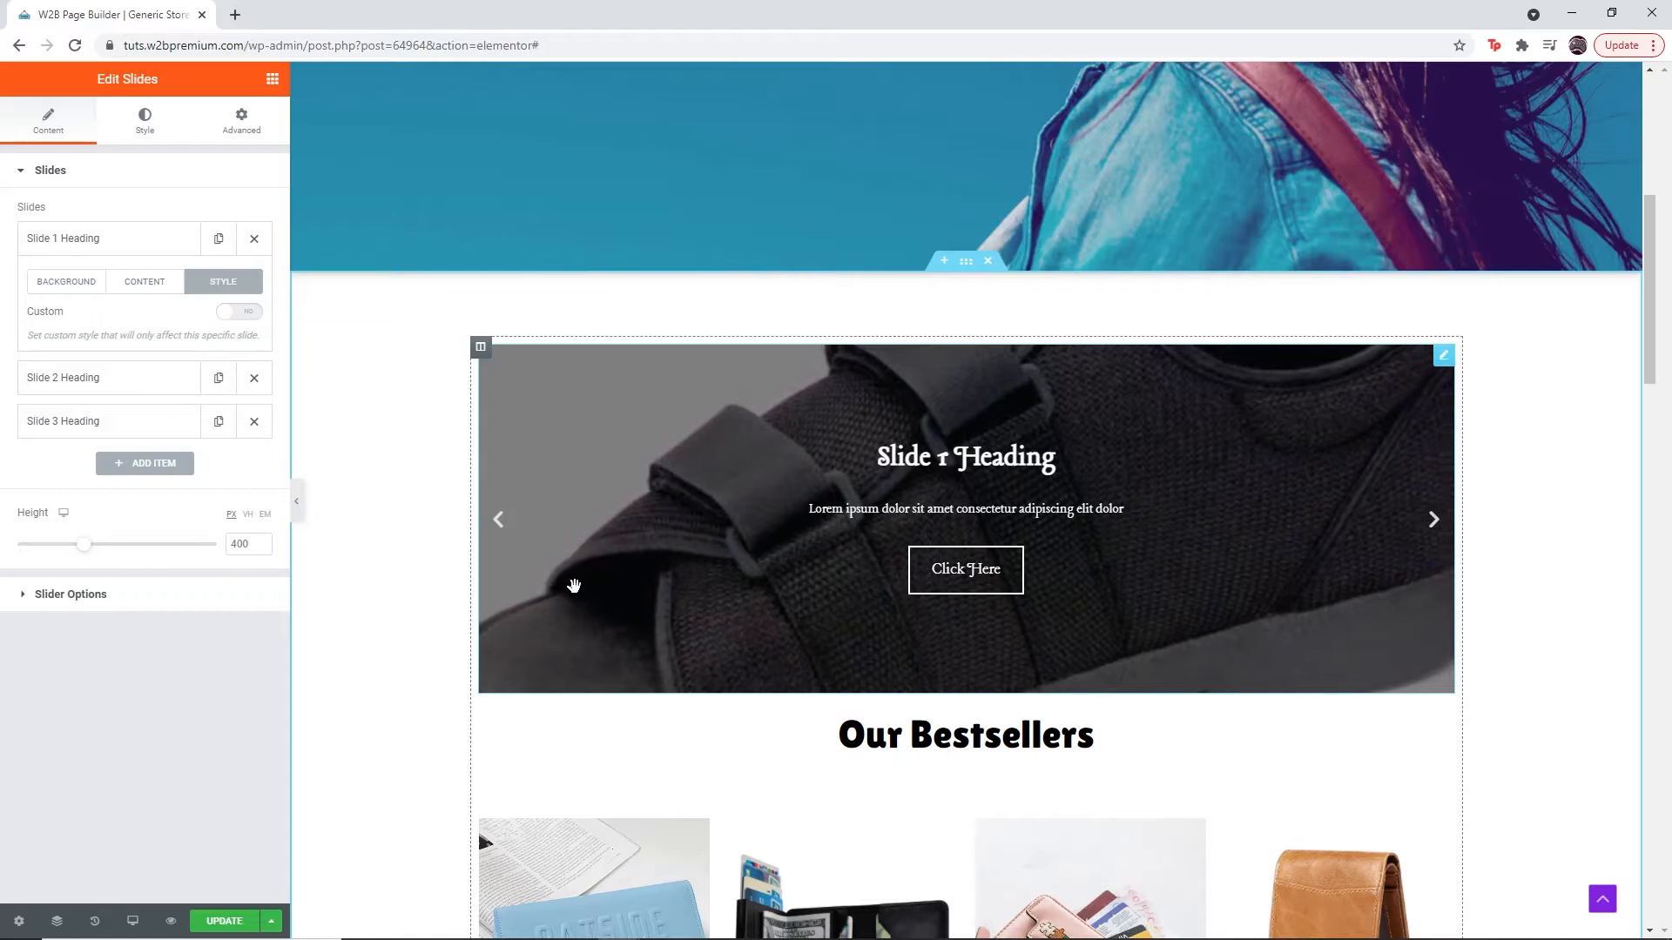
left_click(249, 314)
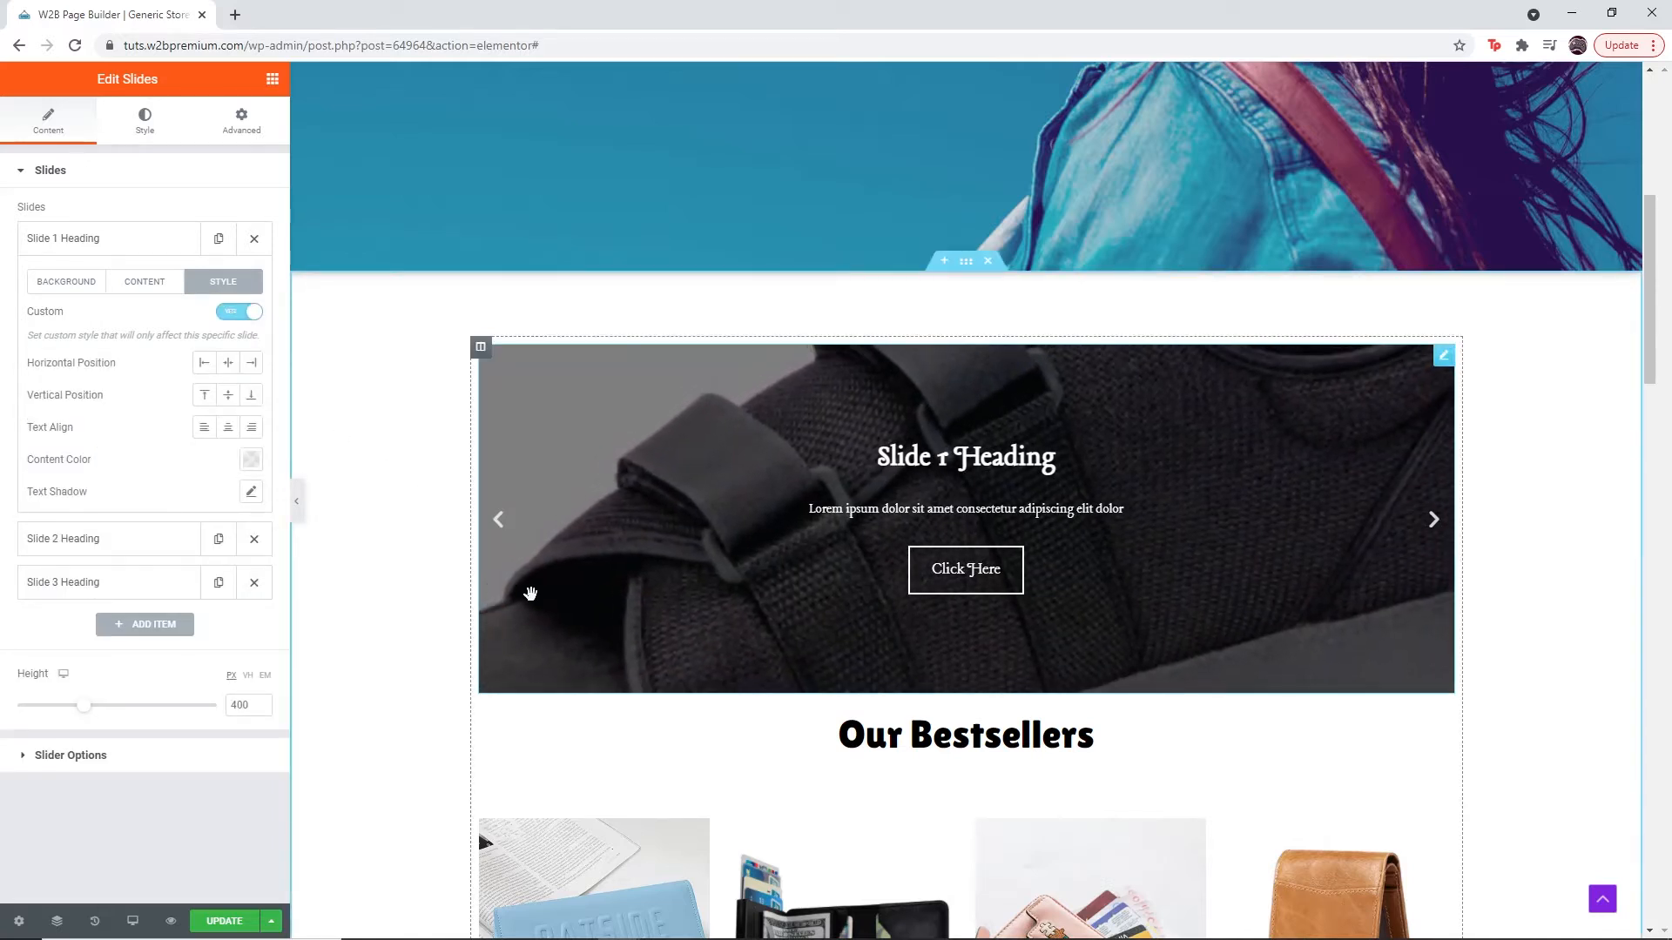
left_click(252, 362)
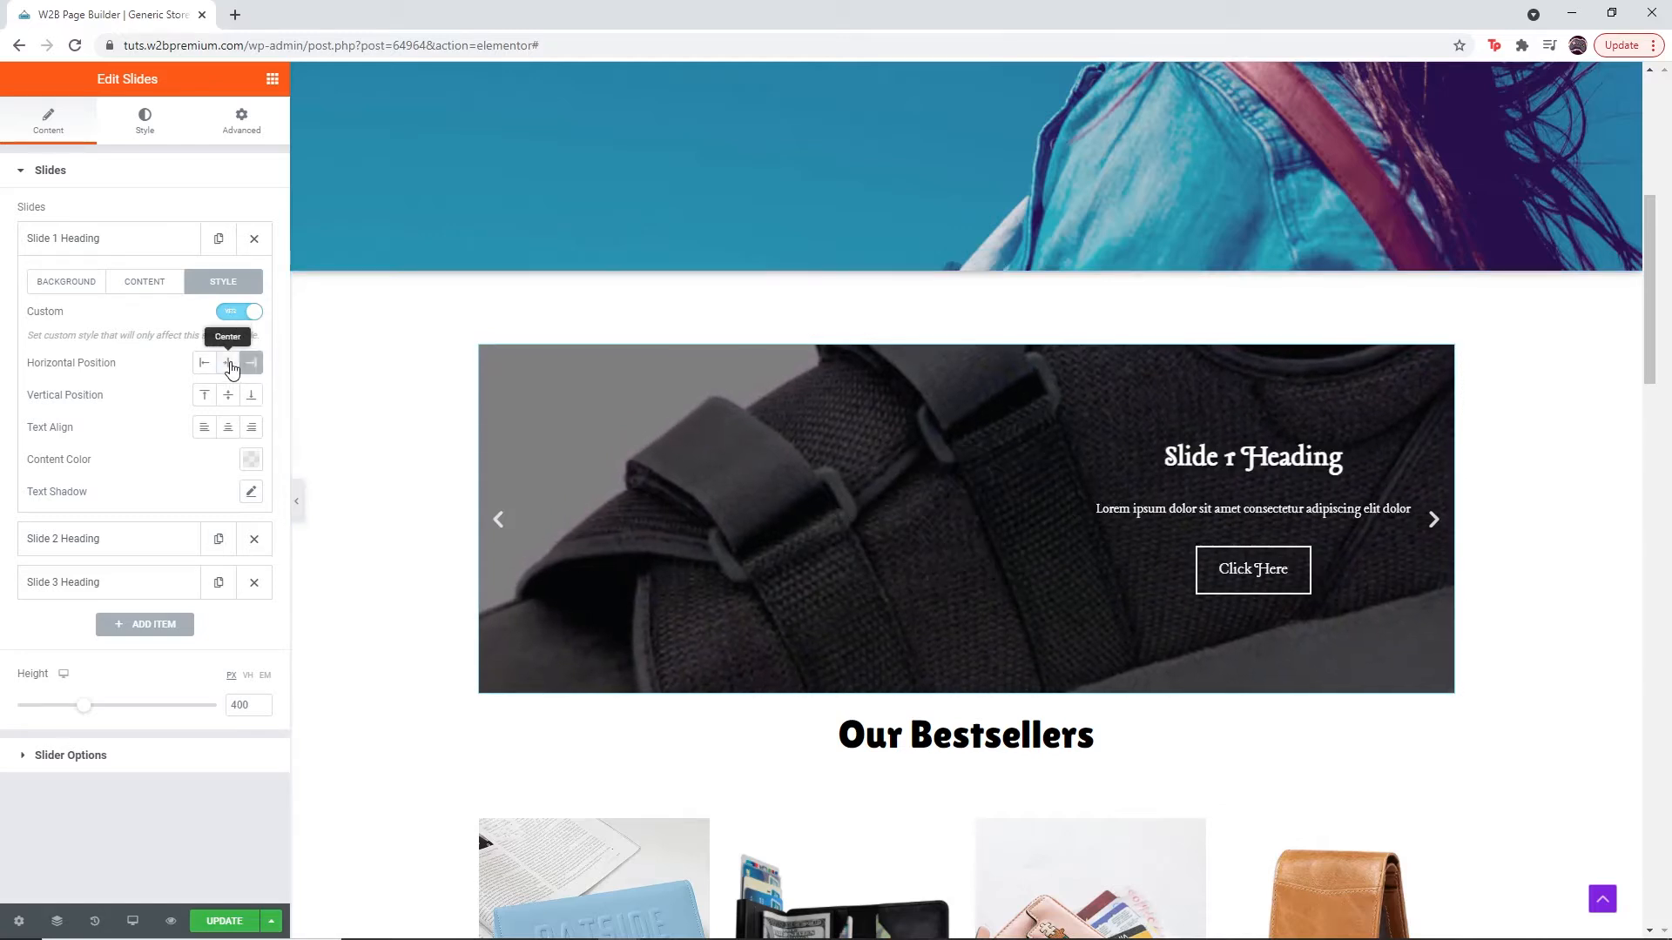
left_click(228, 362)
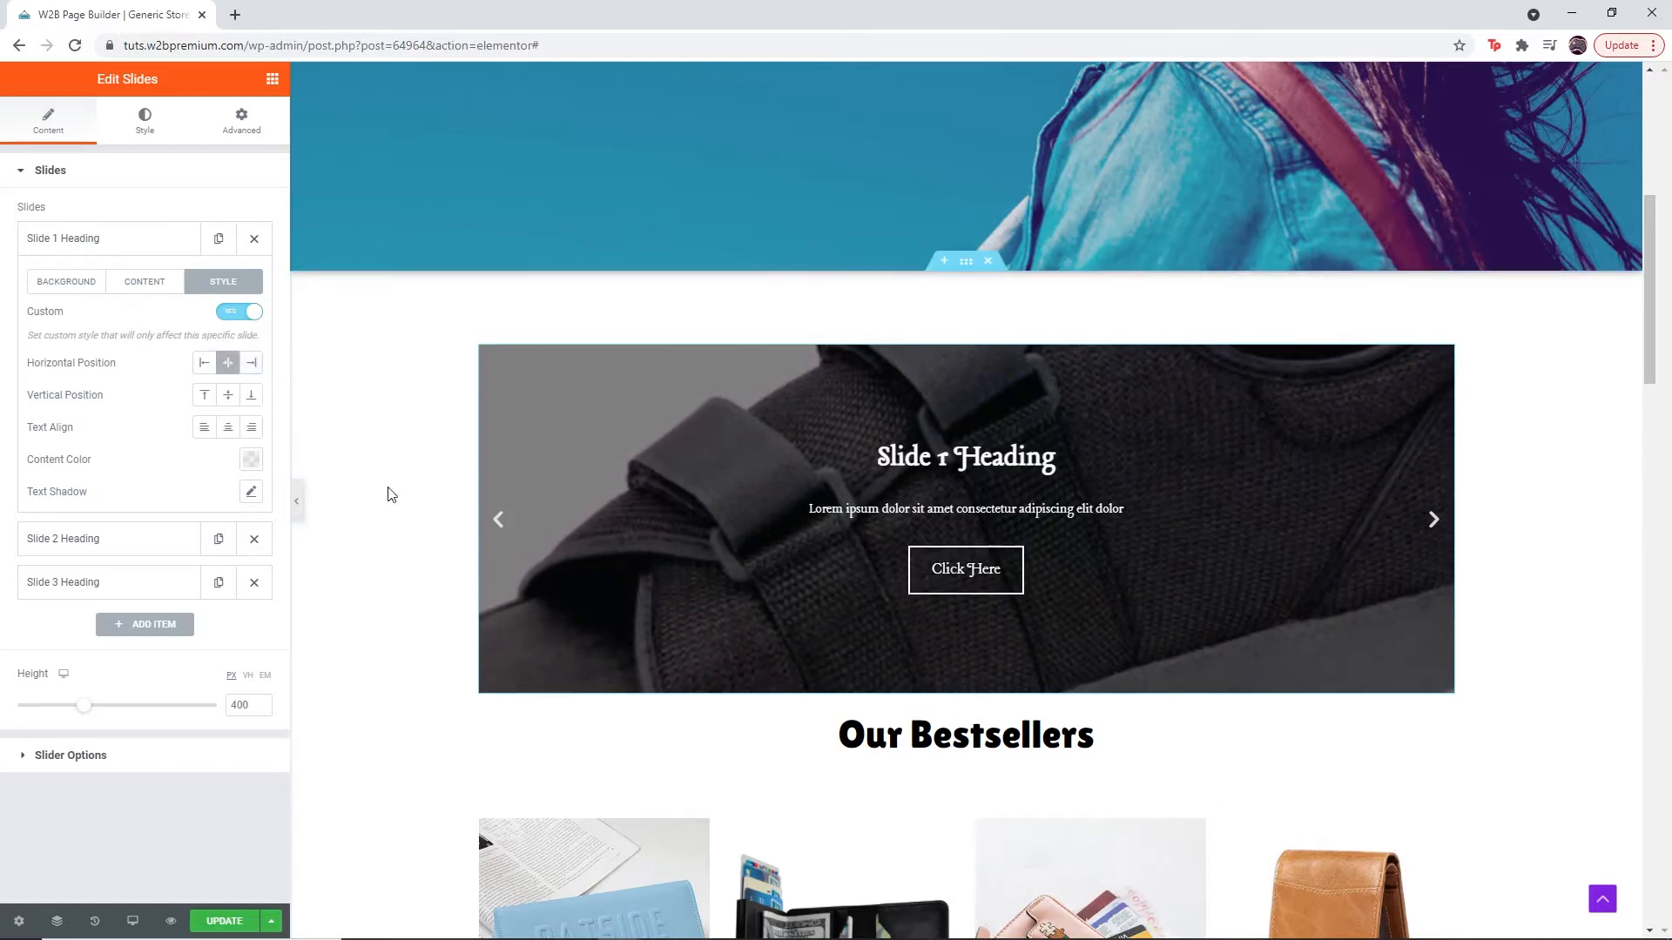
left_click(228, 395)
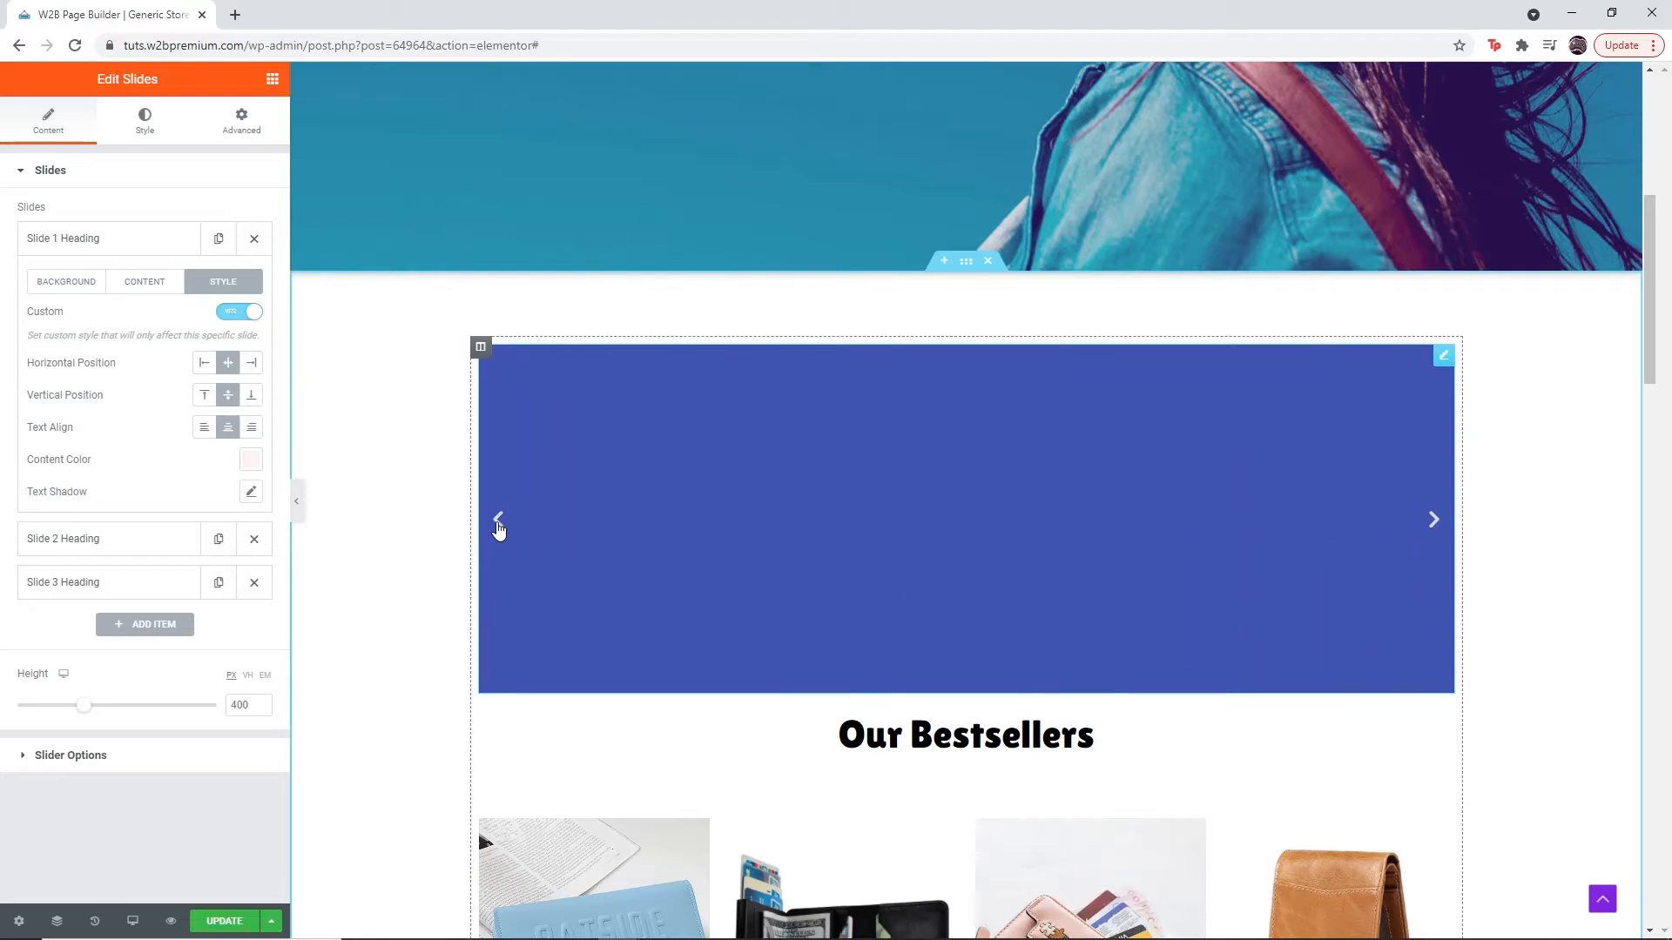
left_click(498, 527)
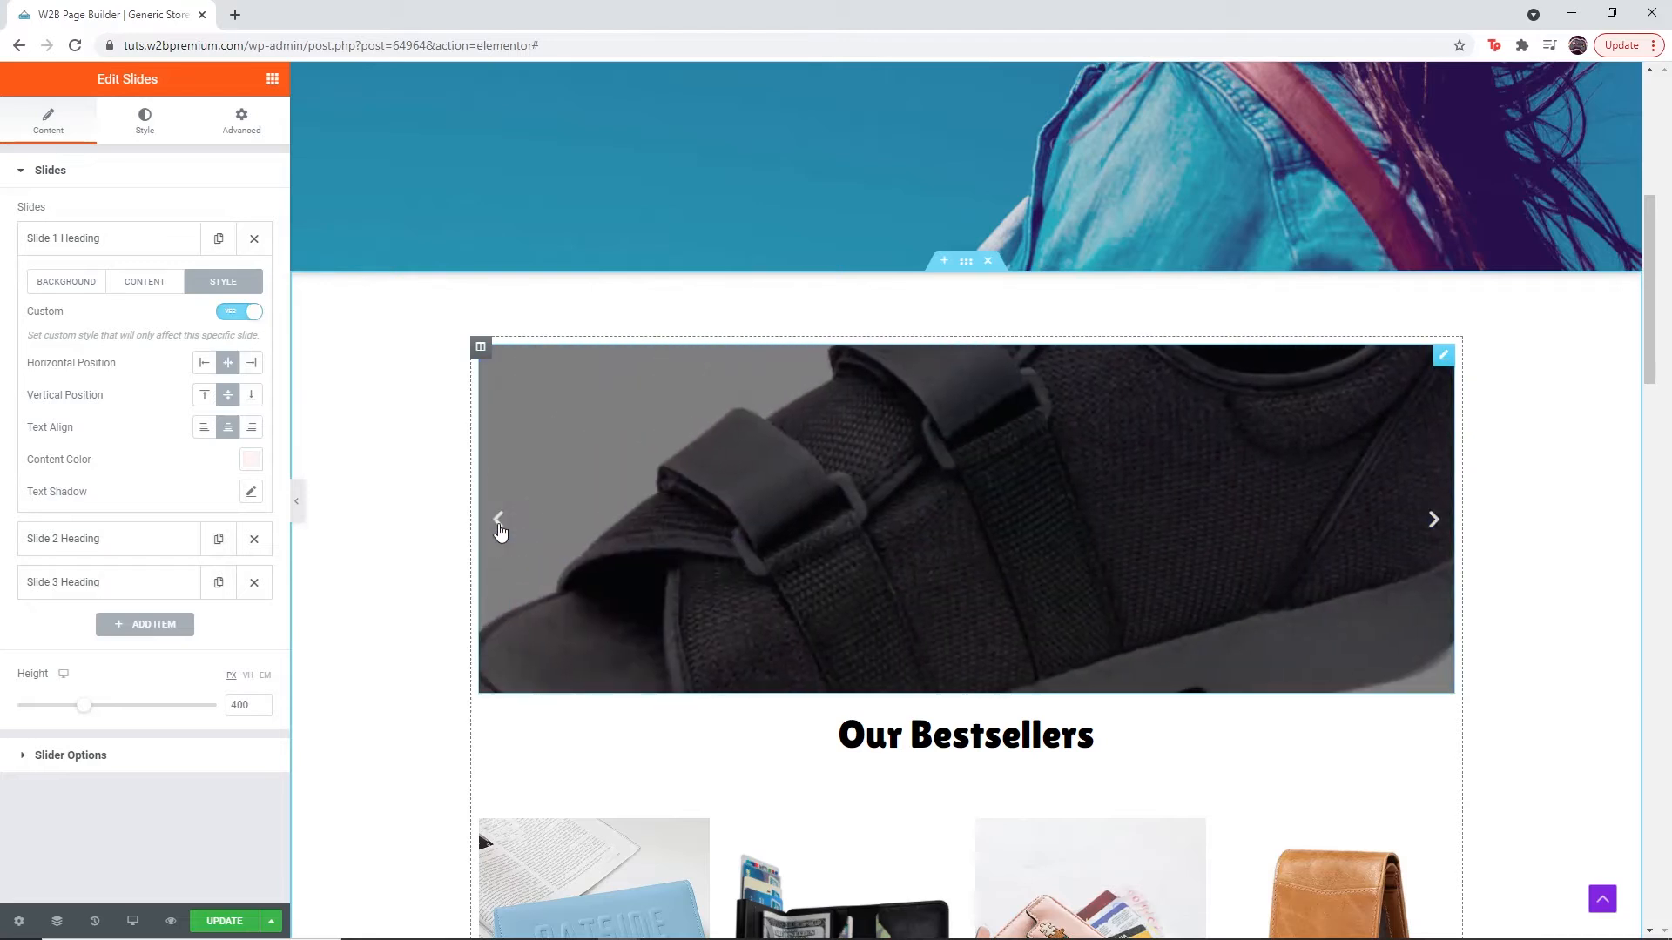
- Apply a text shadow to the first slide's content and slightly reduce the slider's height
left_click(249, 493)
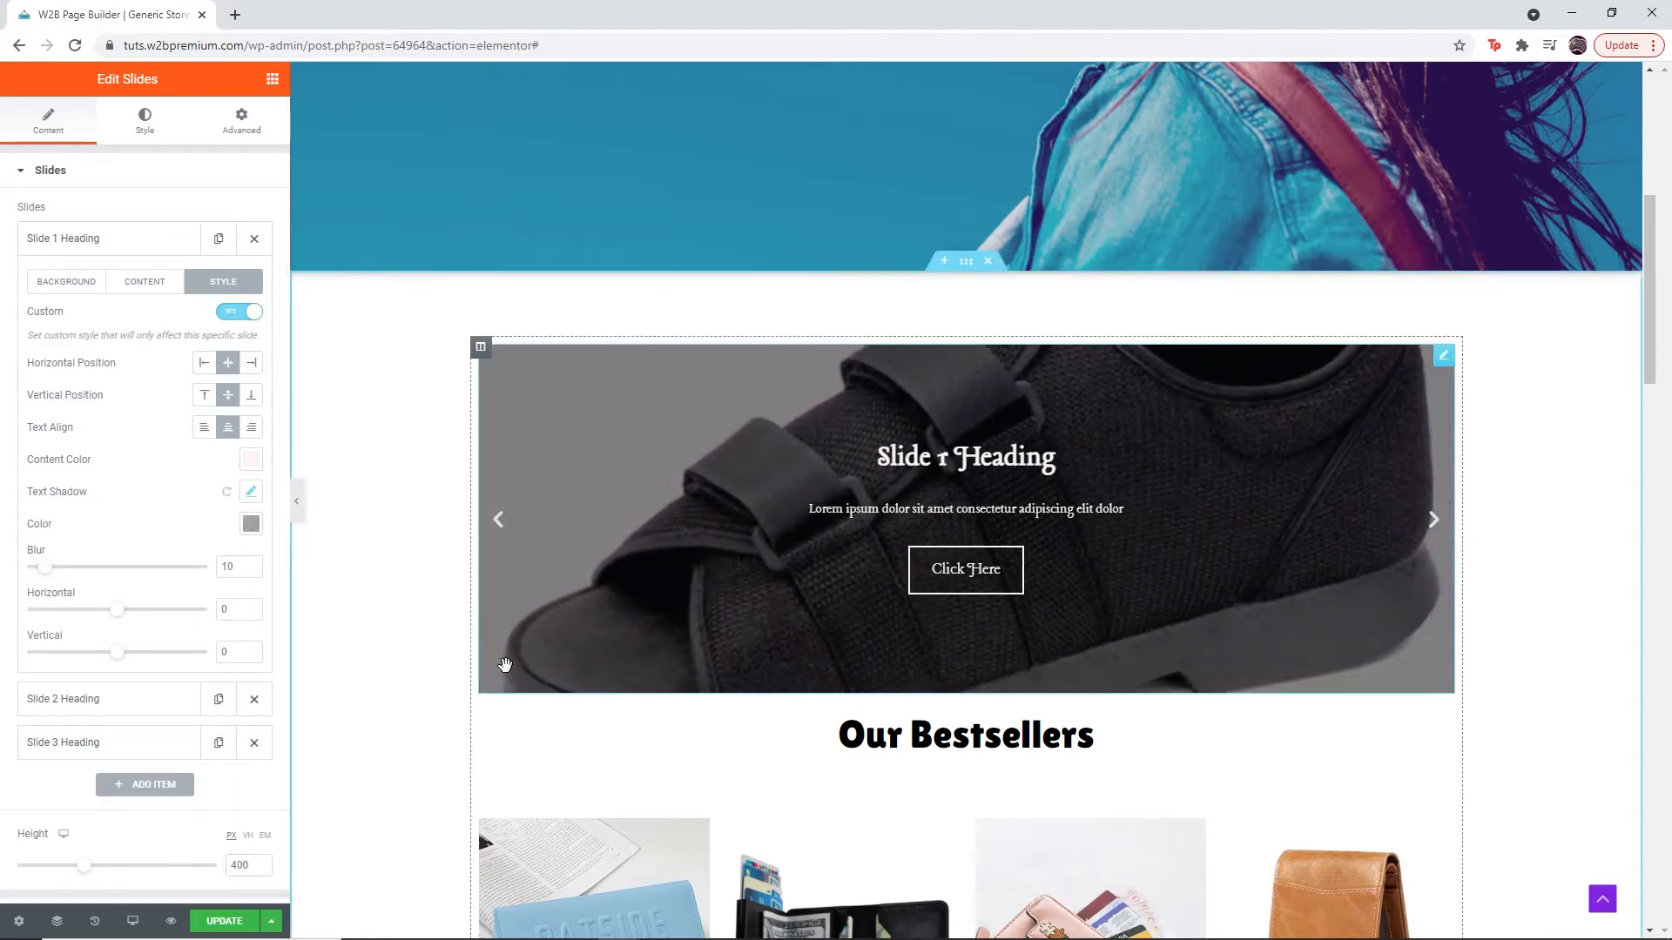
mouse_move(84, 866)
left_mouse_down()
mouse_move(143, 876)
mouse_move(81, 872)
left_mouse_up()
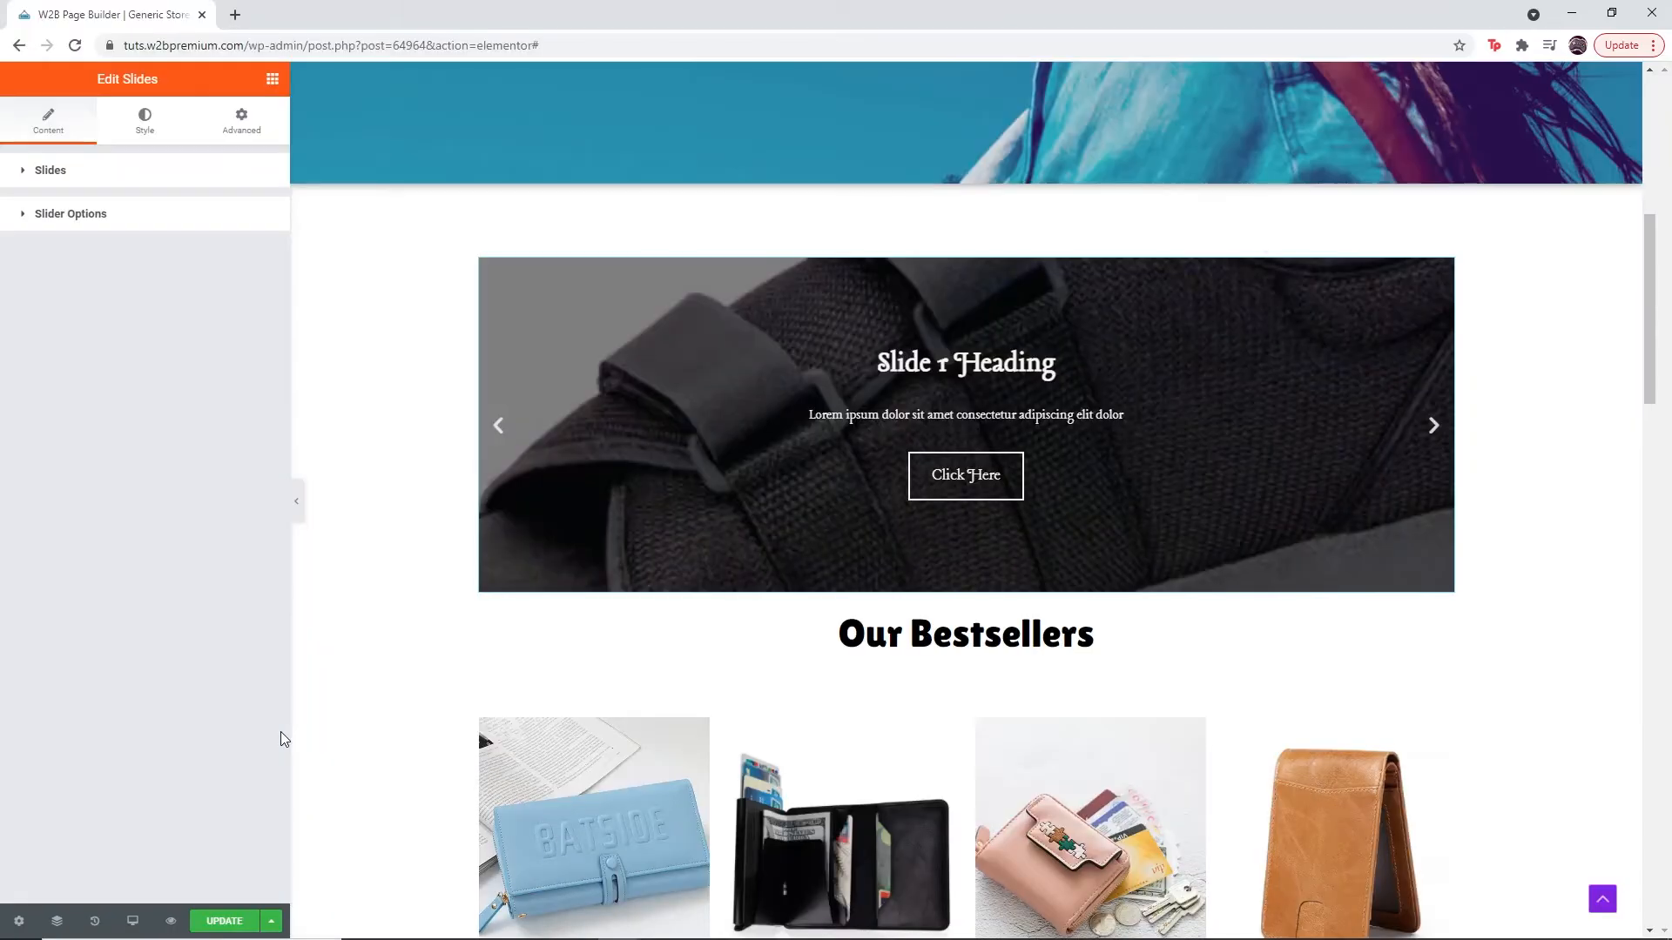
- Set the slider's transition to Fade and its content animation to Left, and preview the following slide
left_click(211, 215)
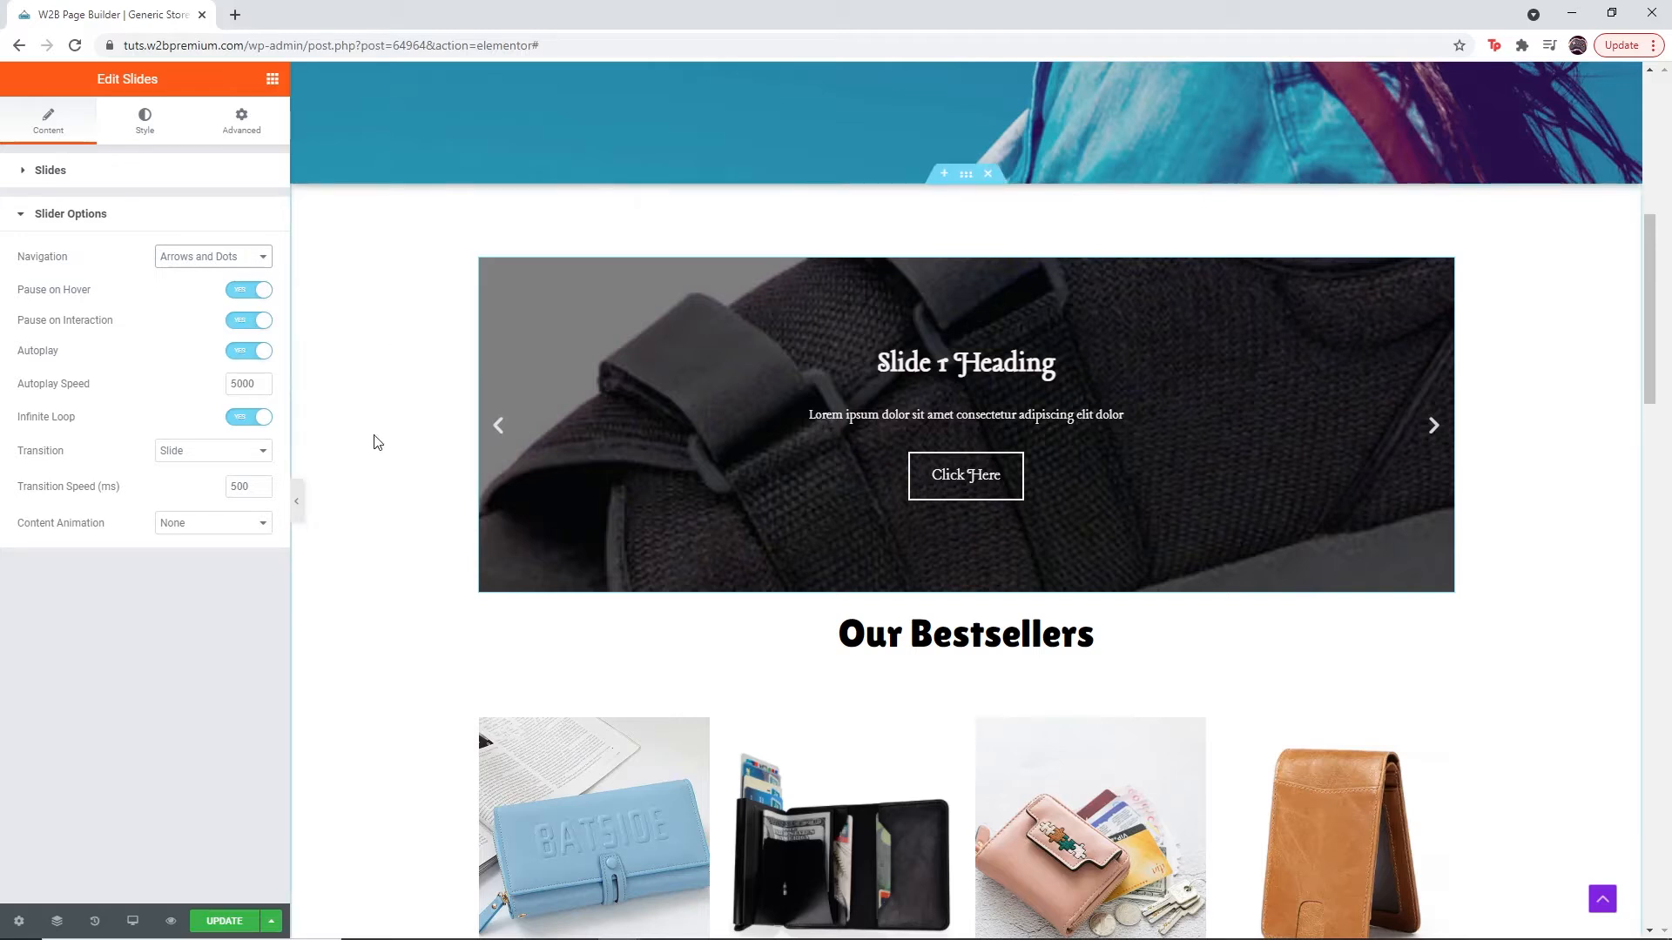
left_click(260, 453)
left_click(260, 456)
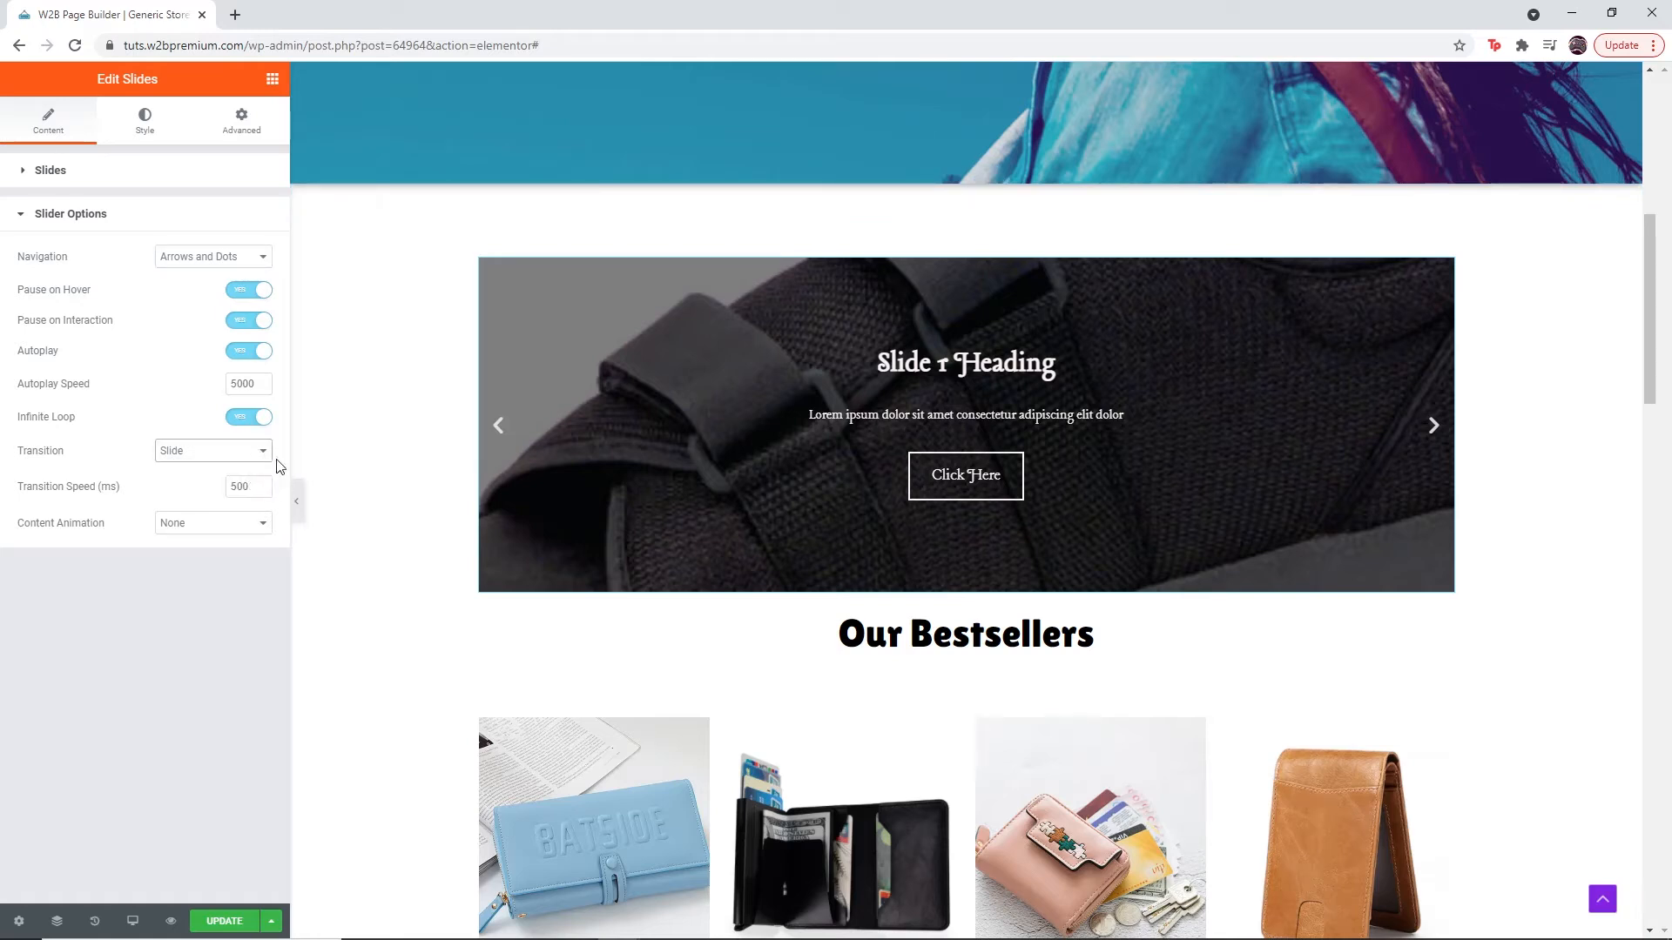
left_click(261, 526)
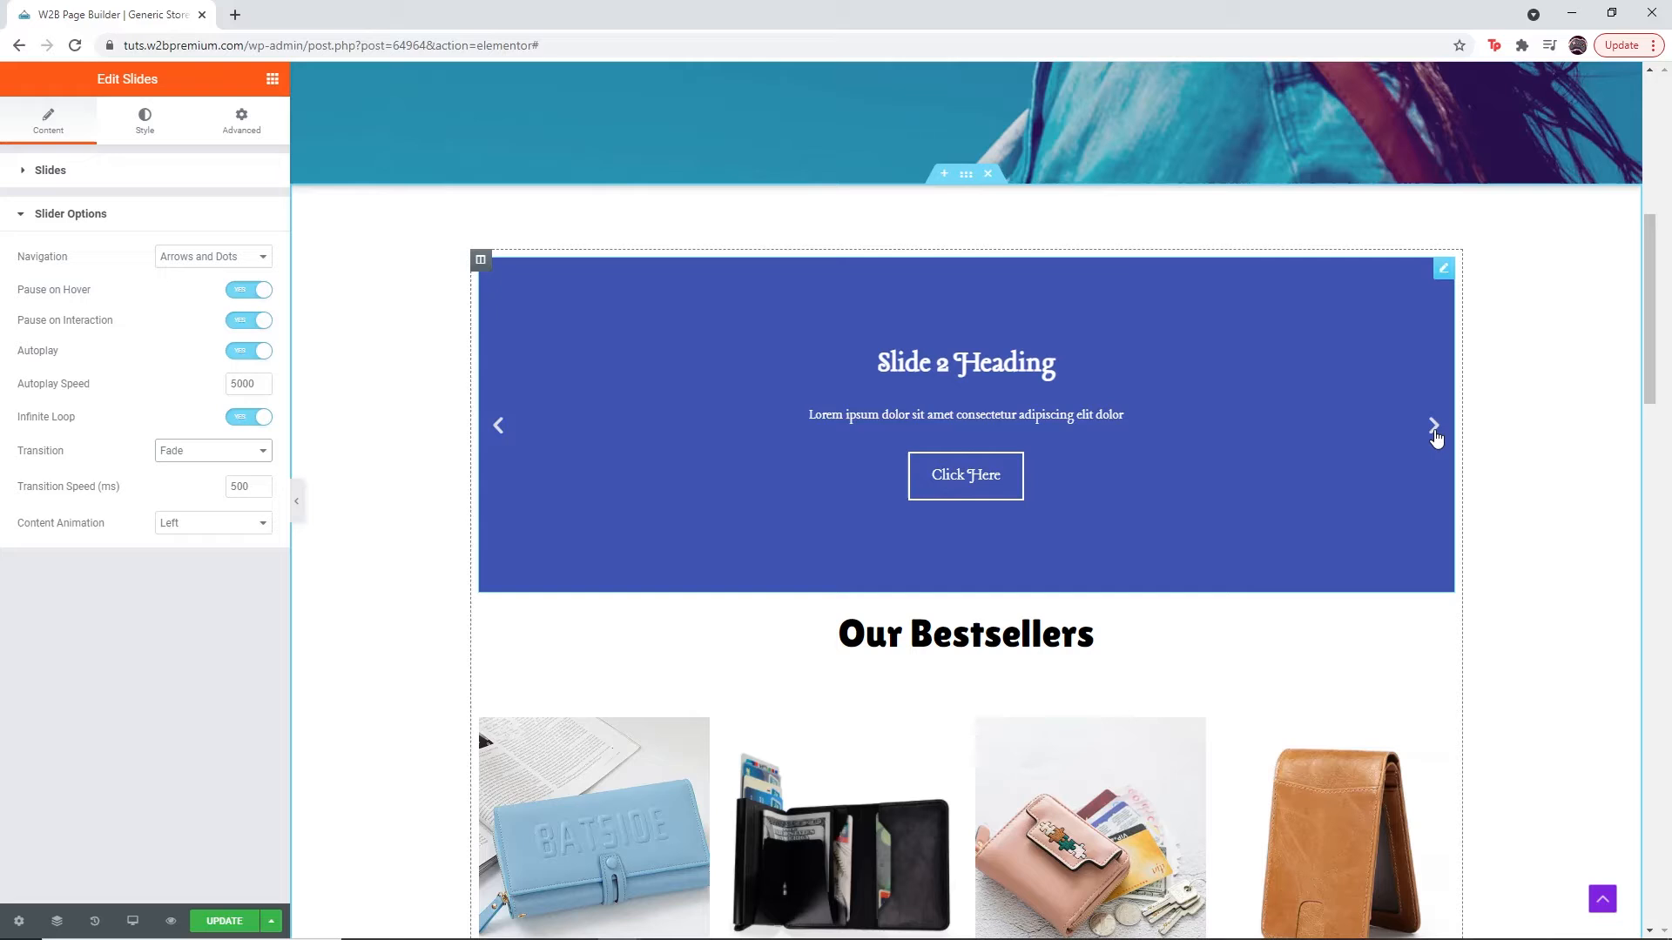
left_click(1435, 431)
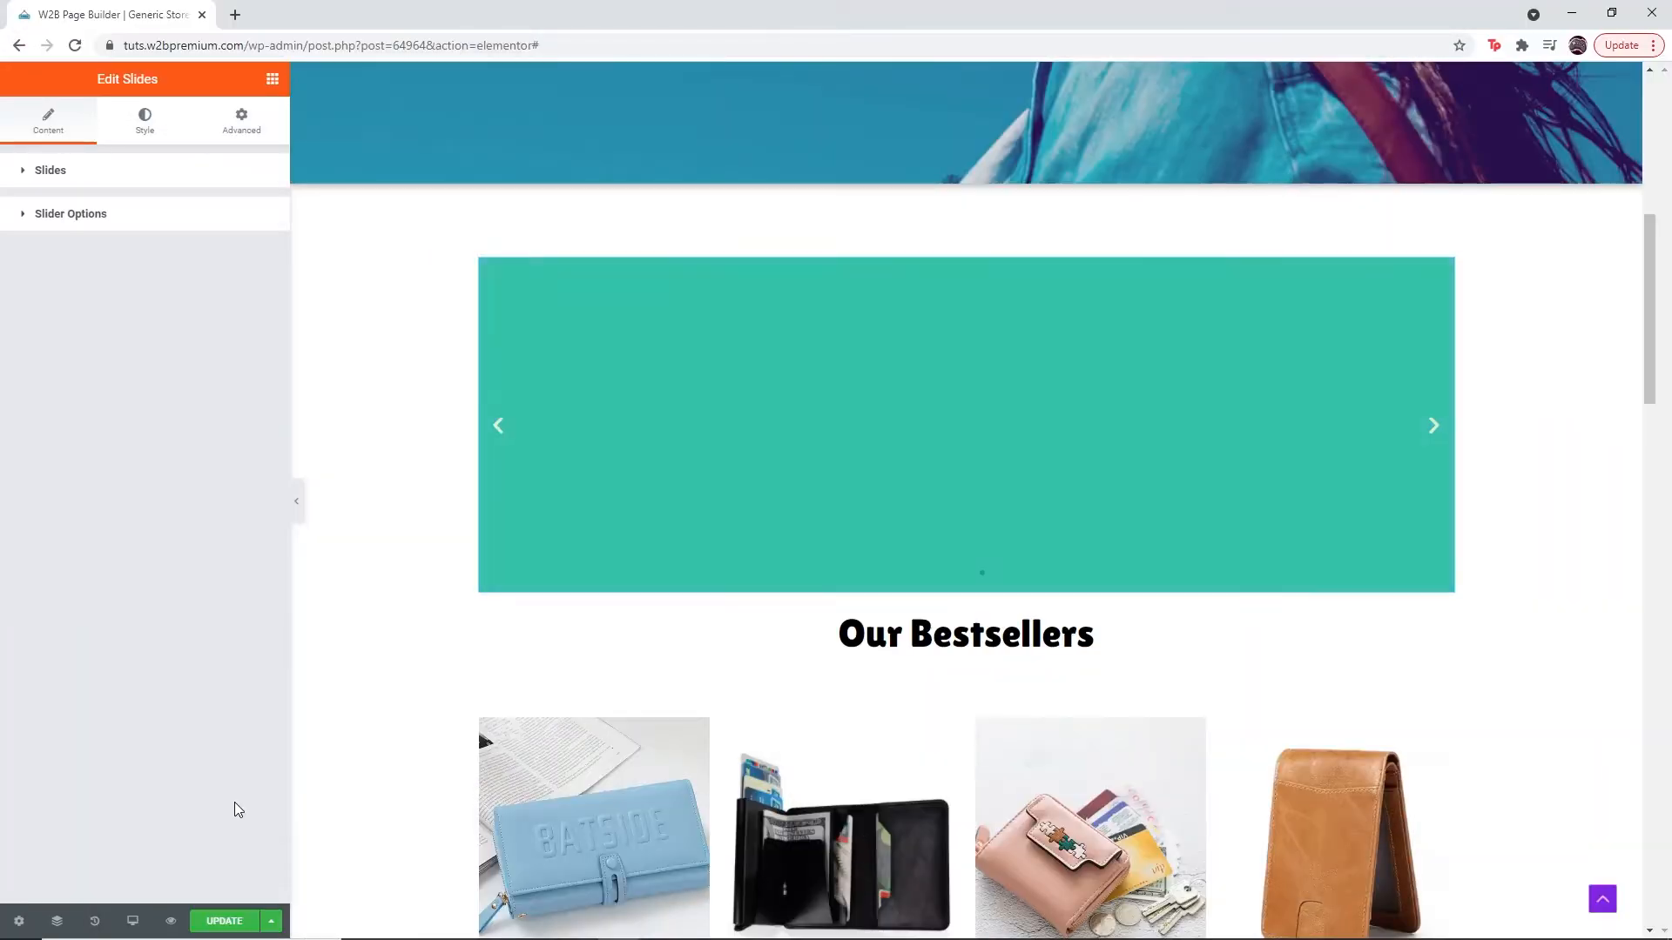
- Set the content width of the slides to 42% in the widget's style settings
left_click(145, 122)
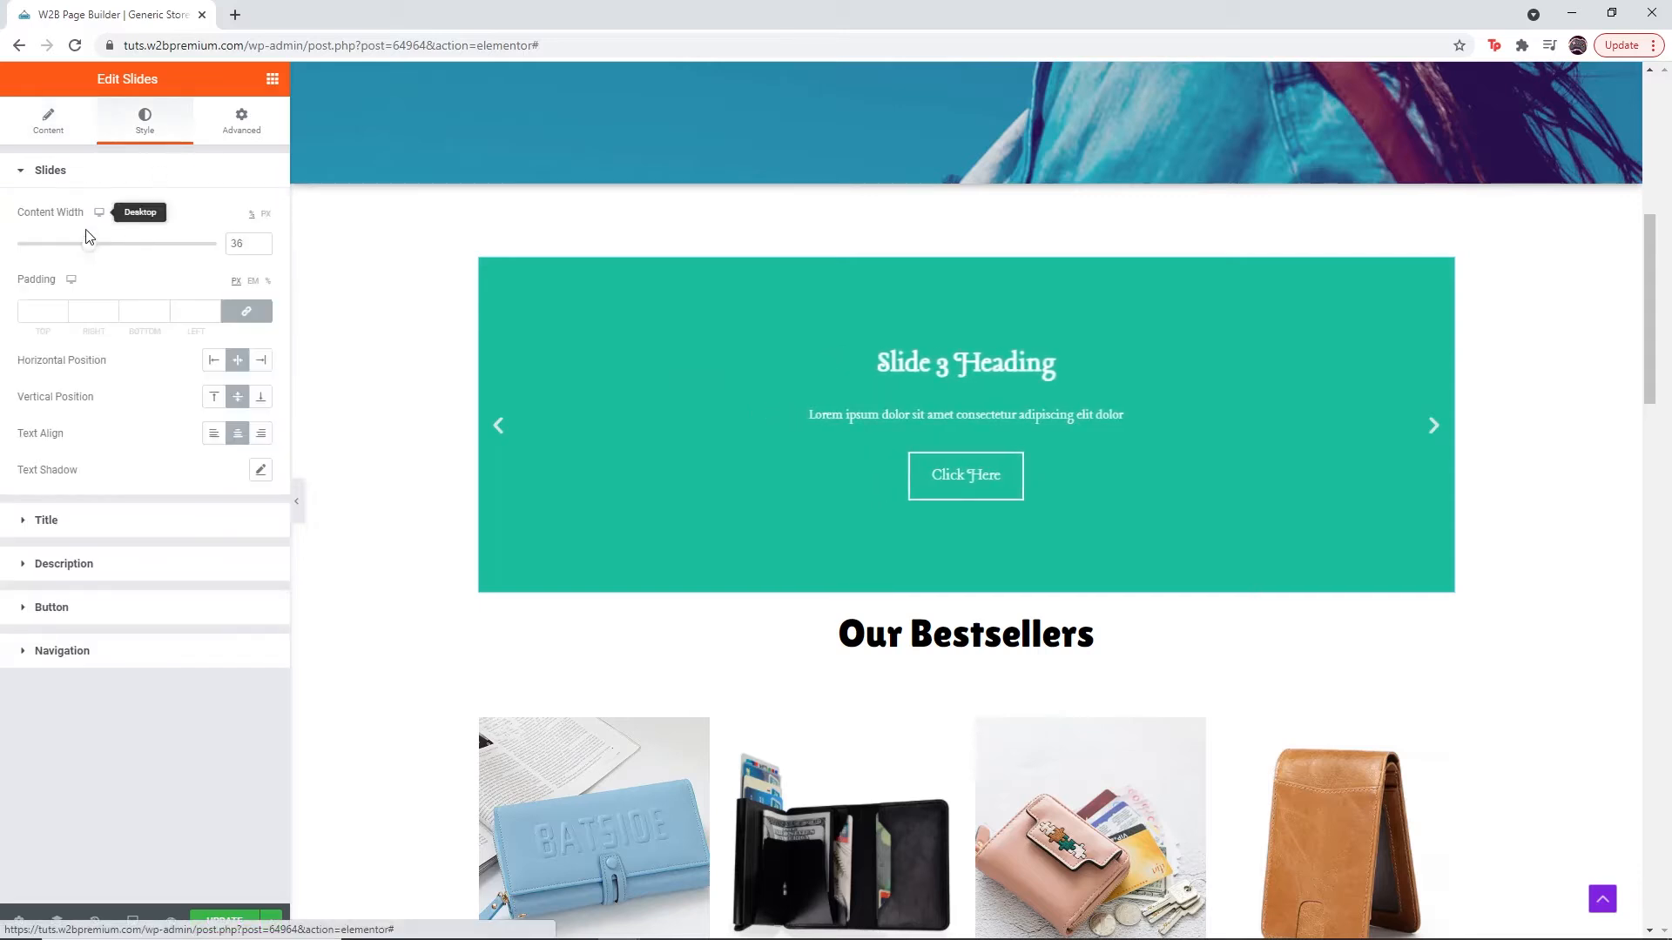
mouse_move(87, 237)
left_mouse_down()
mouse_move(75, 253)
mouse_move(99, 258)
left_mouse_up()
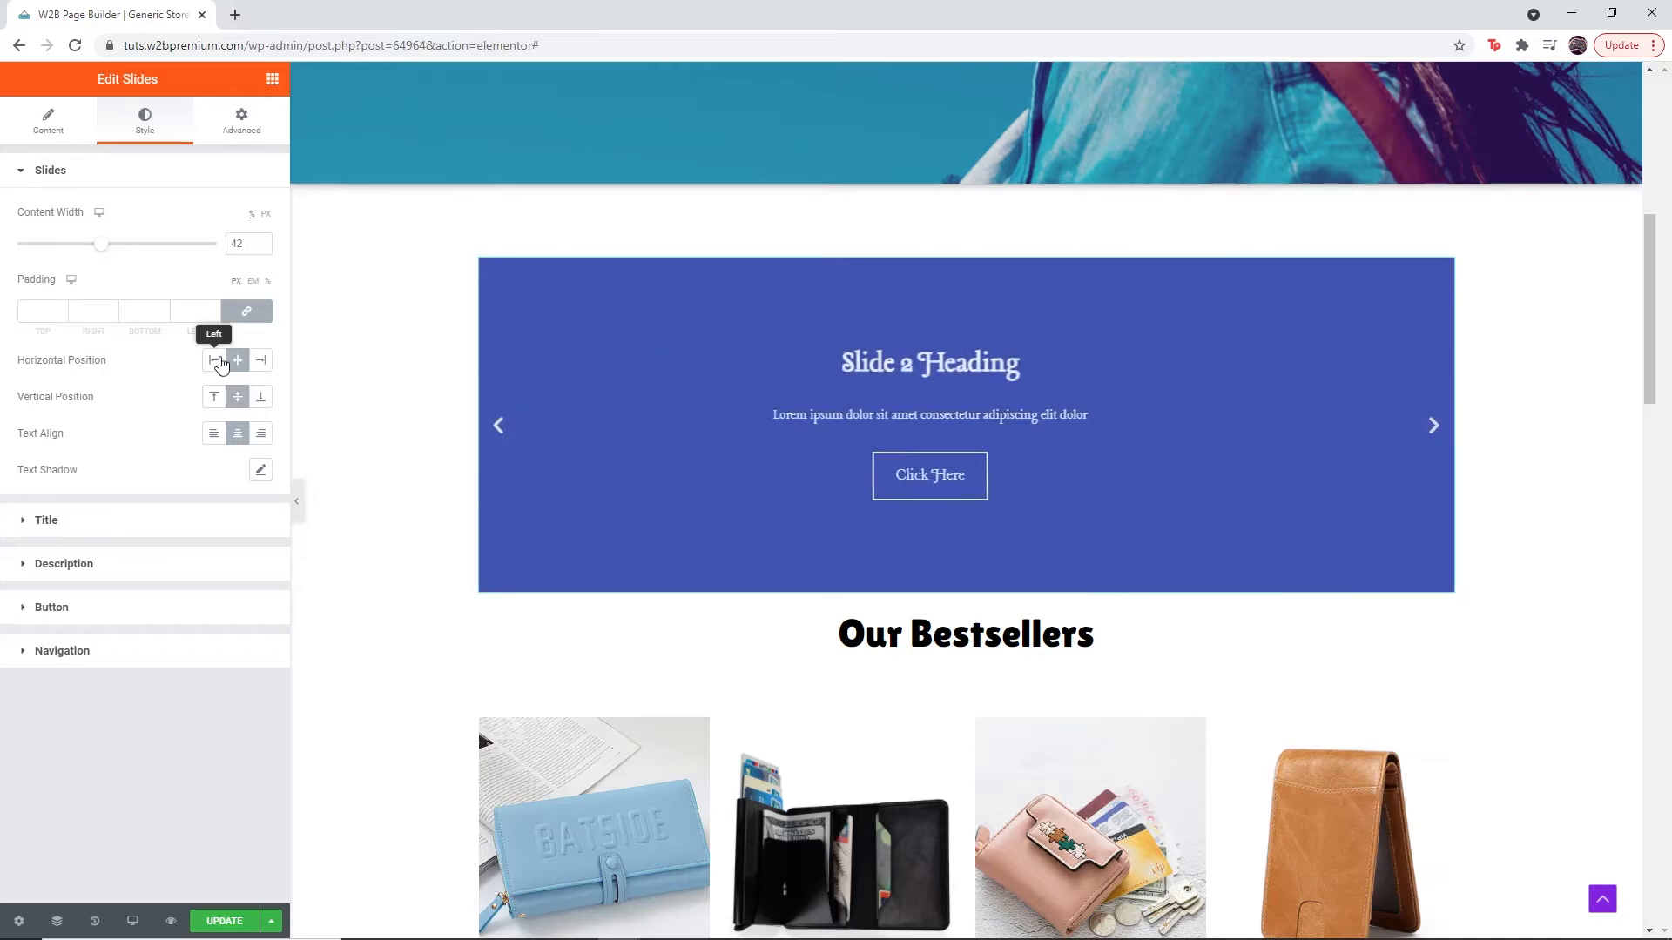
- Try other horizontal positions and a left text alignment for the slide content, and return both to center
left_click(217, 360)
left_click(260, 361)
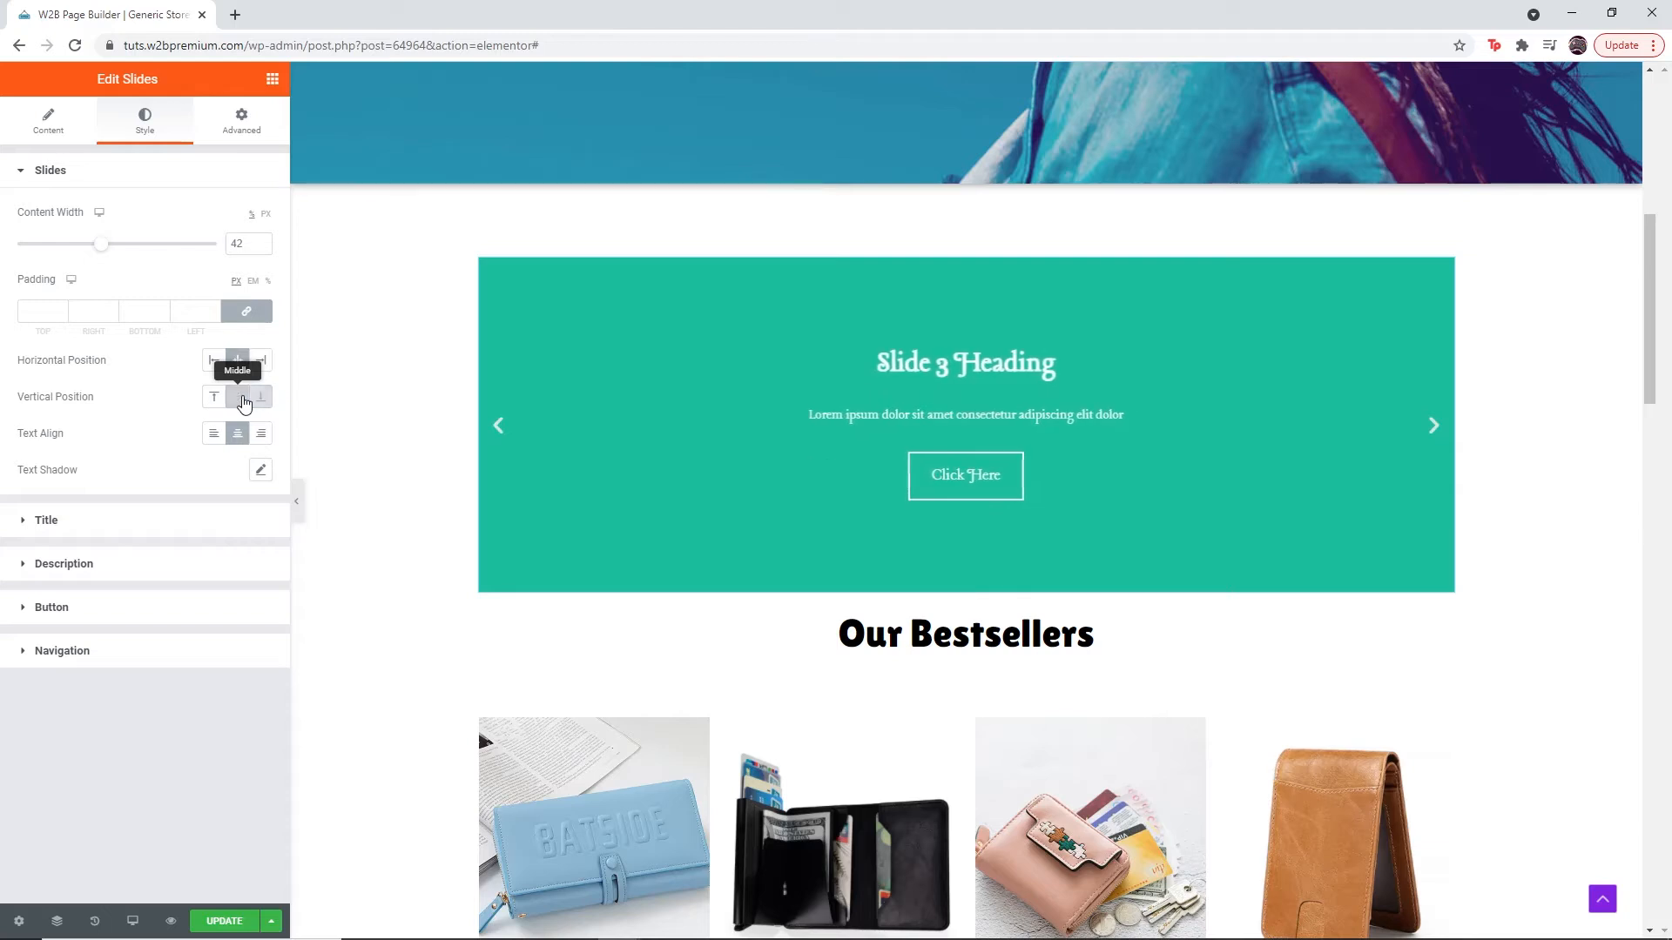
left_click(216, 434)
left_click(239, 434)
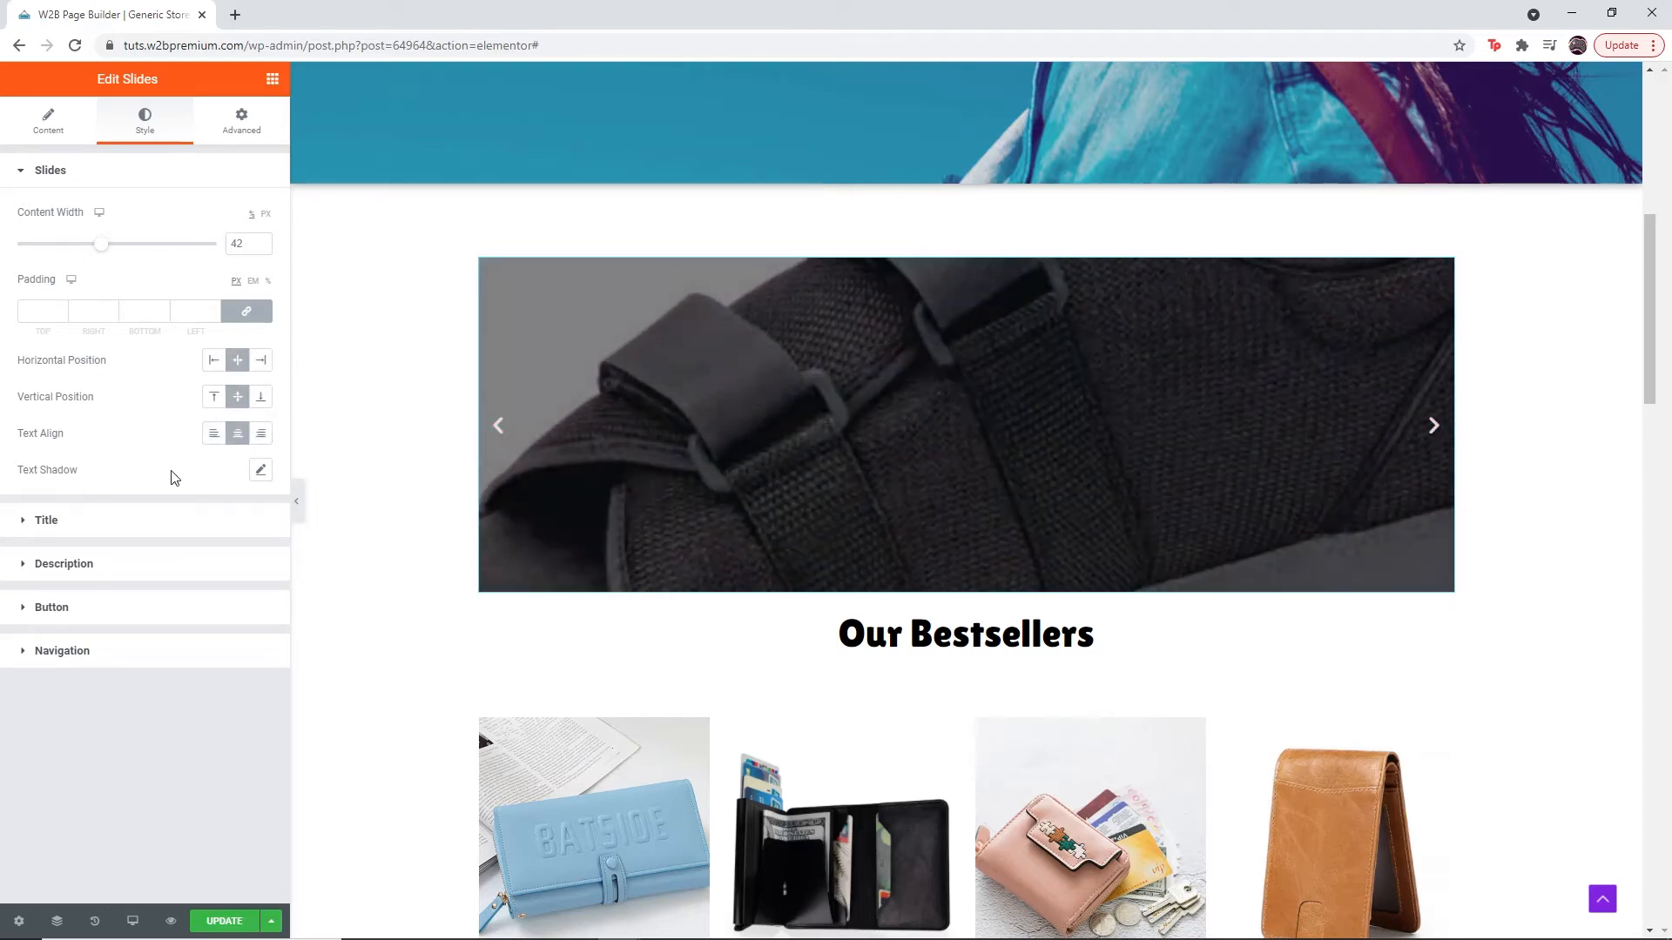
- Apply a text shadow with the default settings to the slides and open the style options for the title
left_click(257, 470)
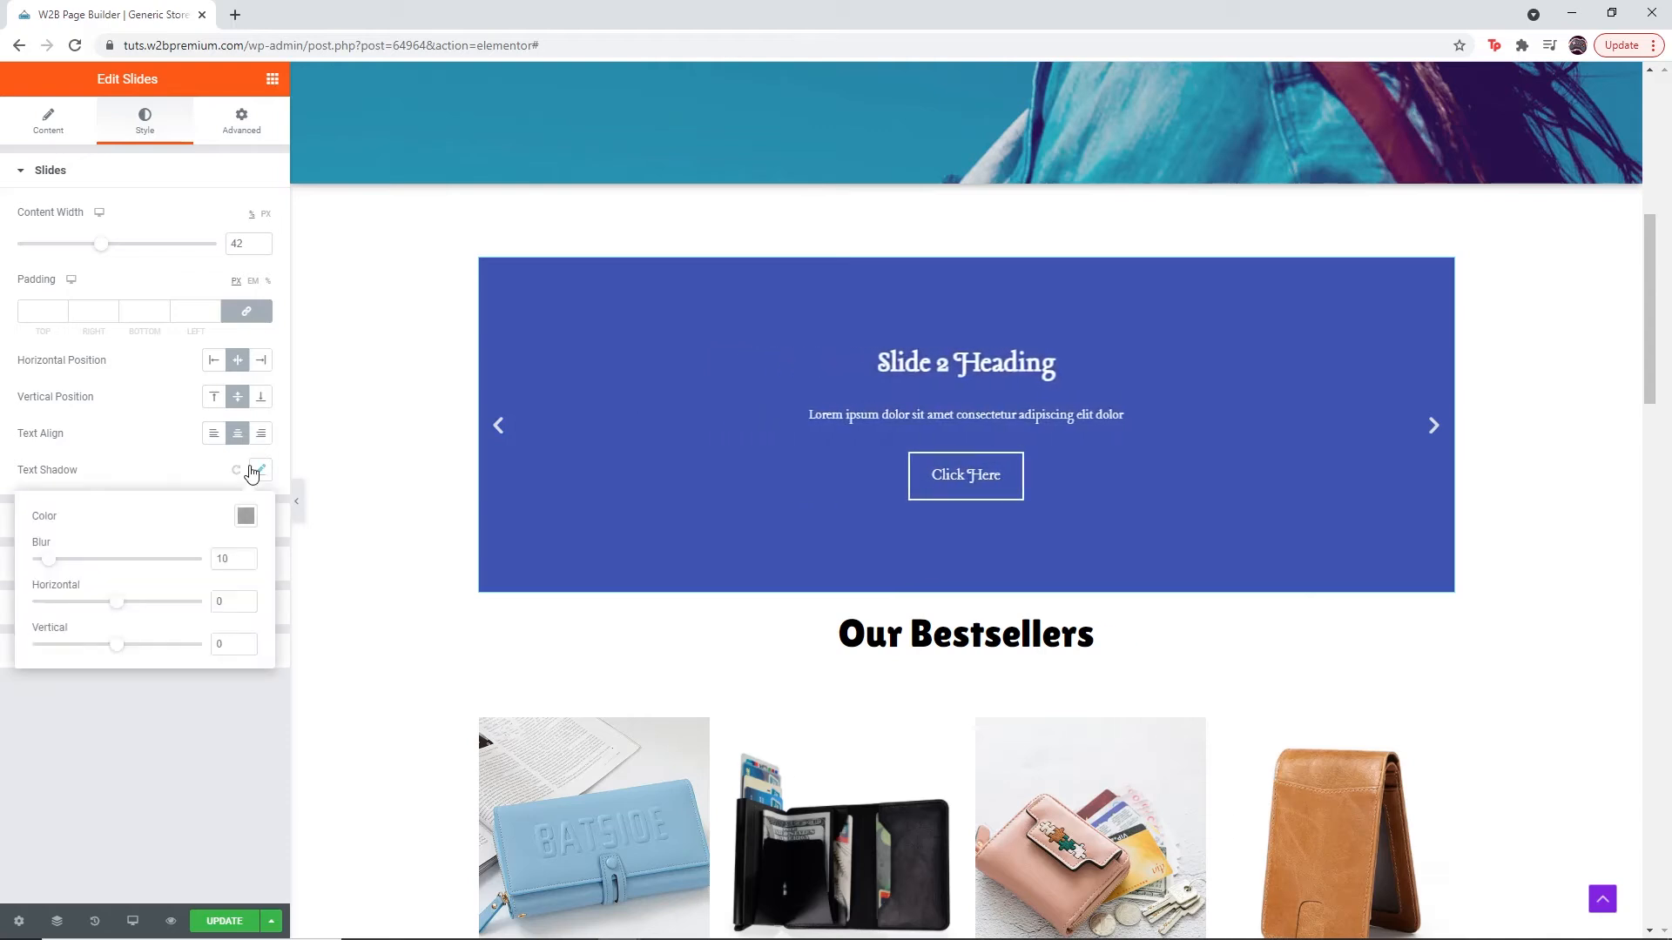
left_click(257, 470)
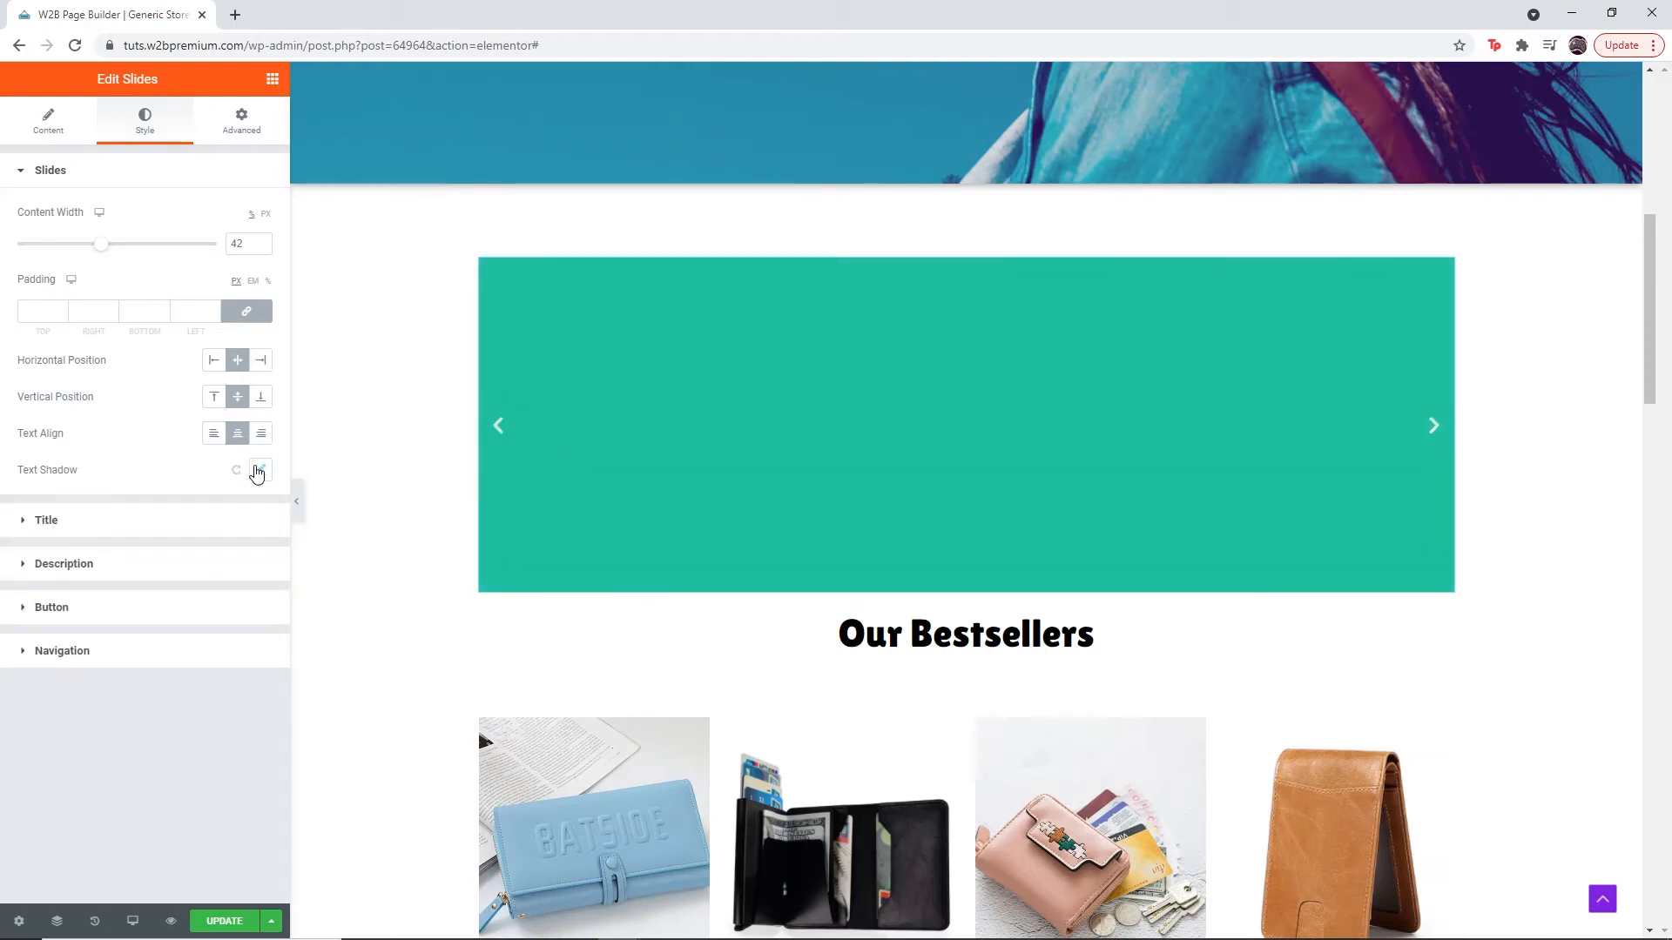
left_click(258, 521)
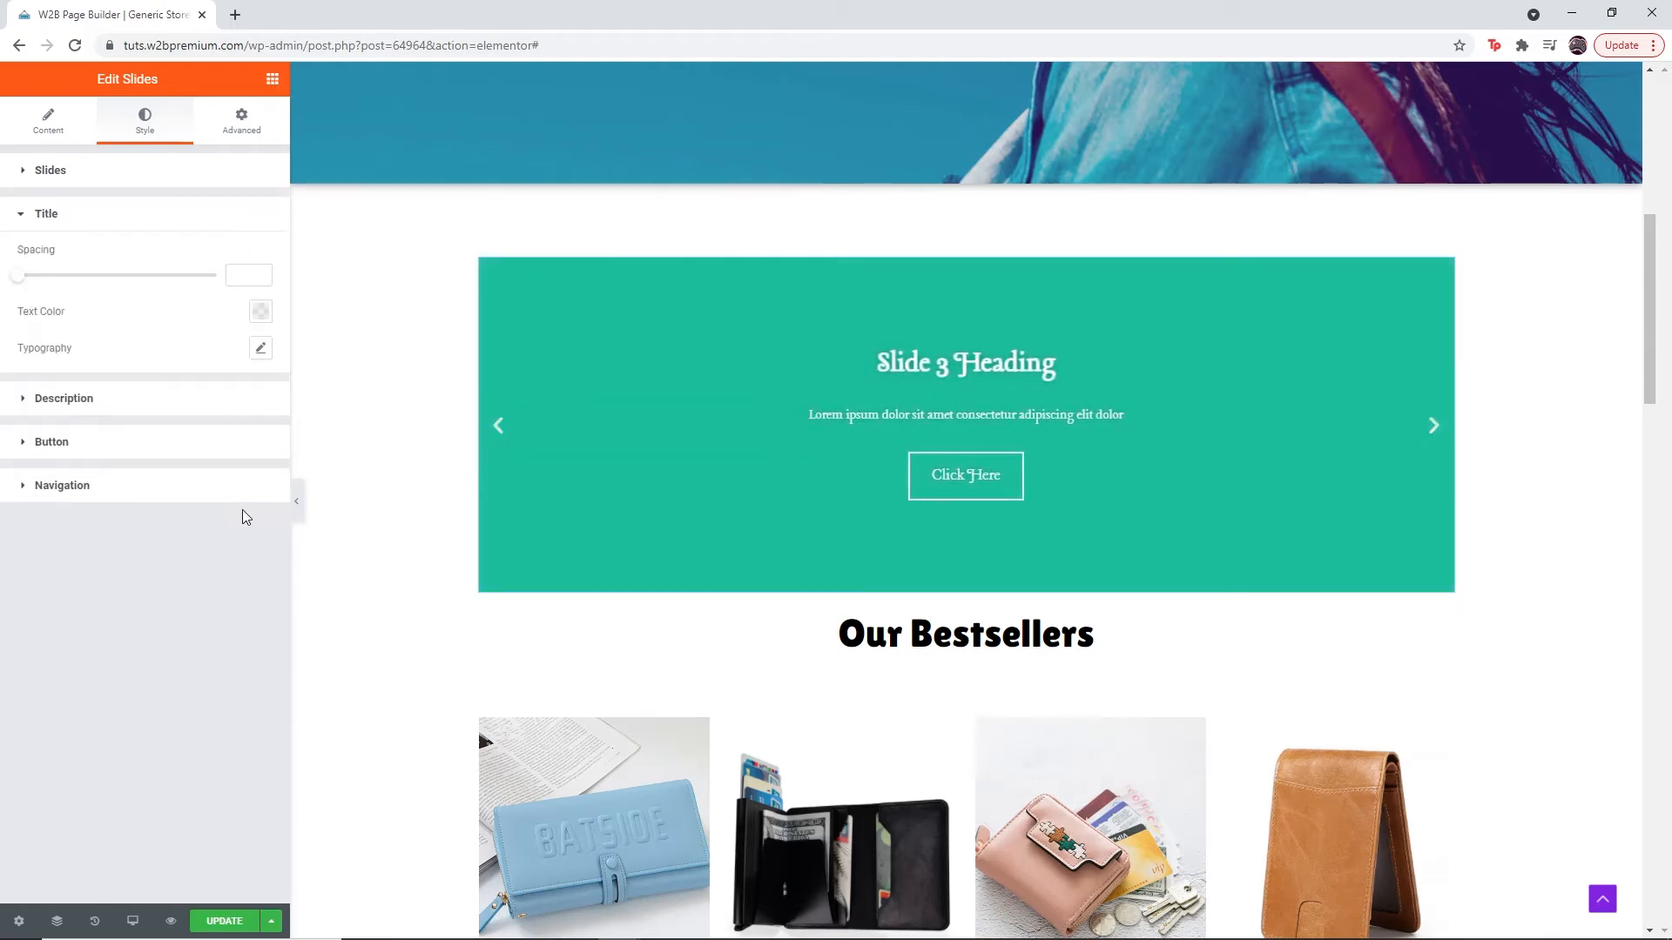
- Set the slide button's border width to 3 and its border radius to 24 in the button style settings
left_click(104, 437)
left_click_drag(25, 478, 64, 535)
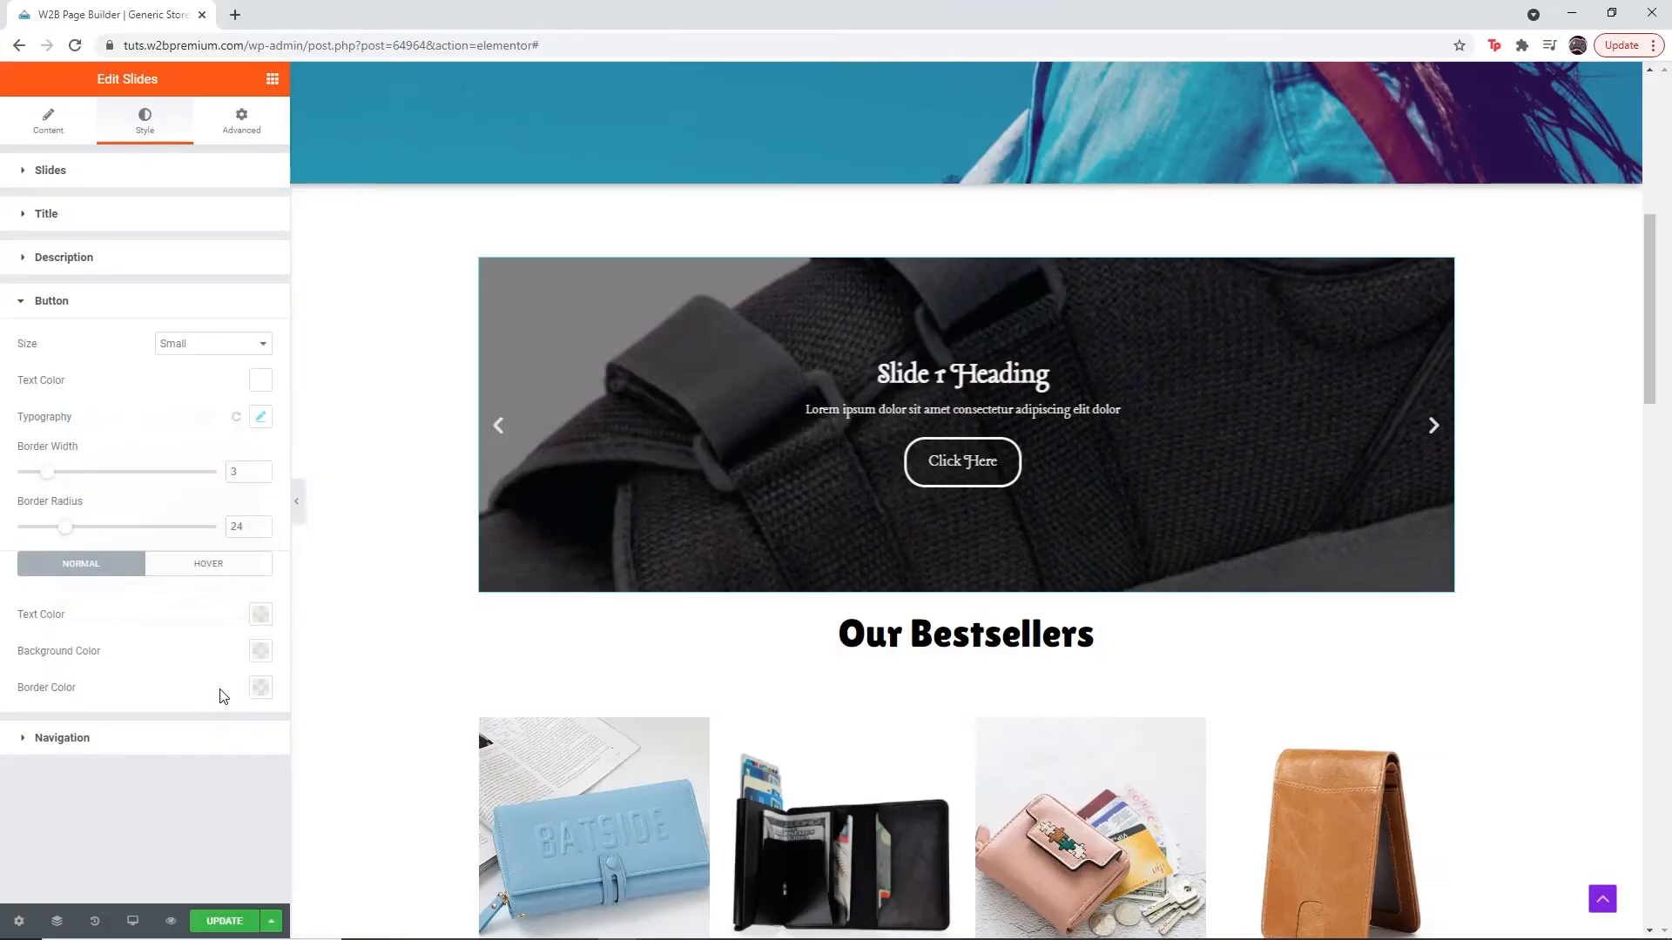
- Give the slide button's hover state a red background color and a black border color
left_click(206, 565)
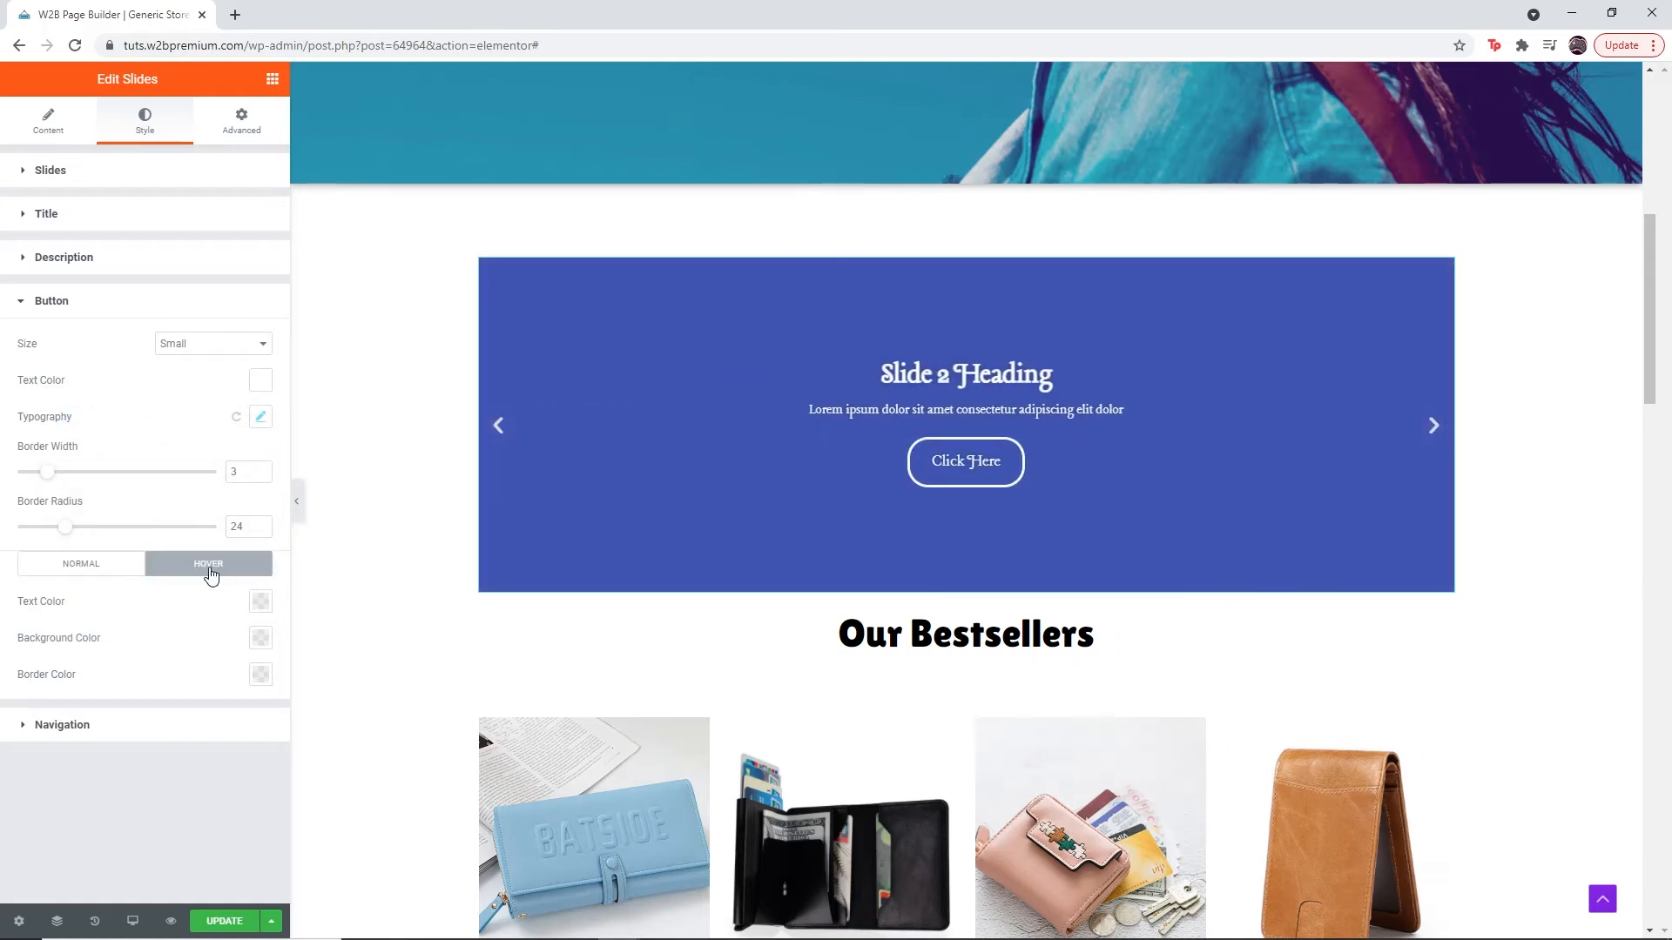
left_click(260, 637)
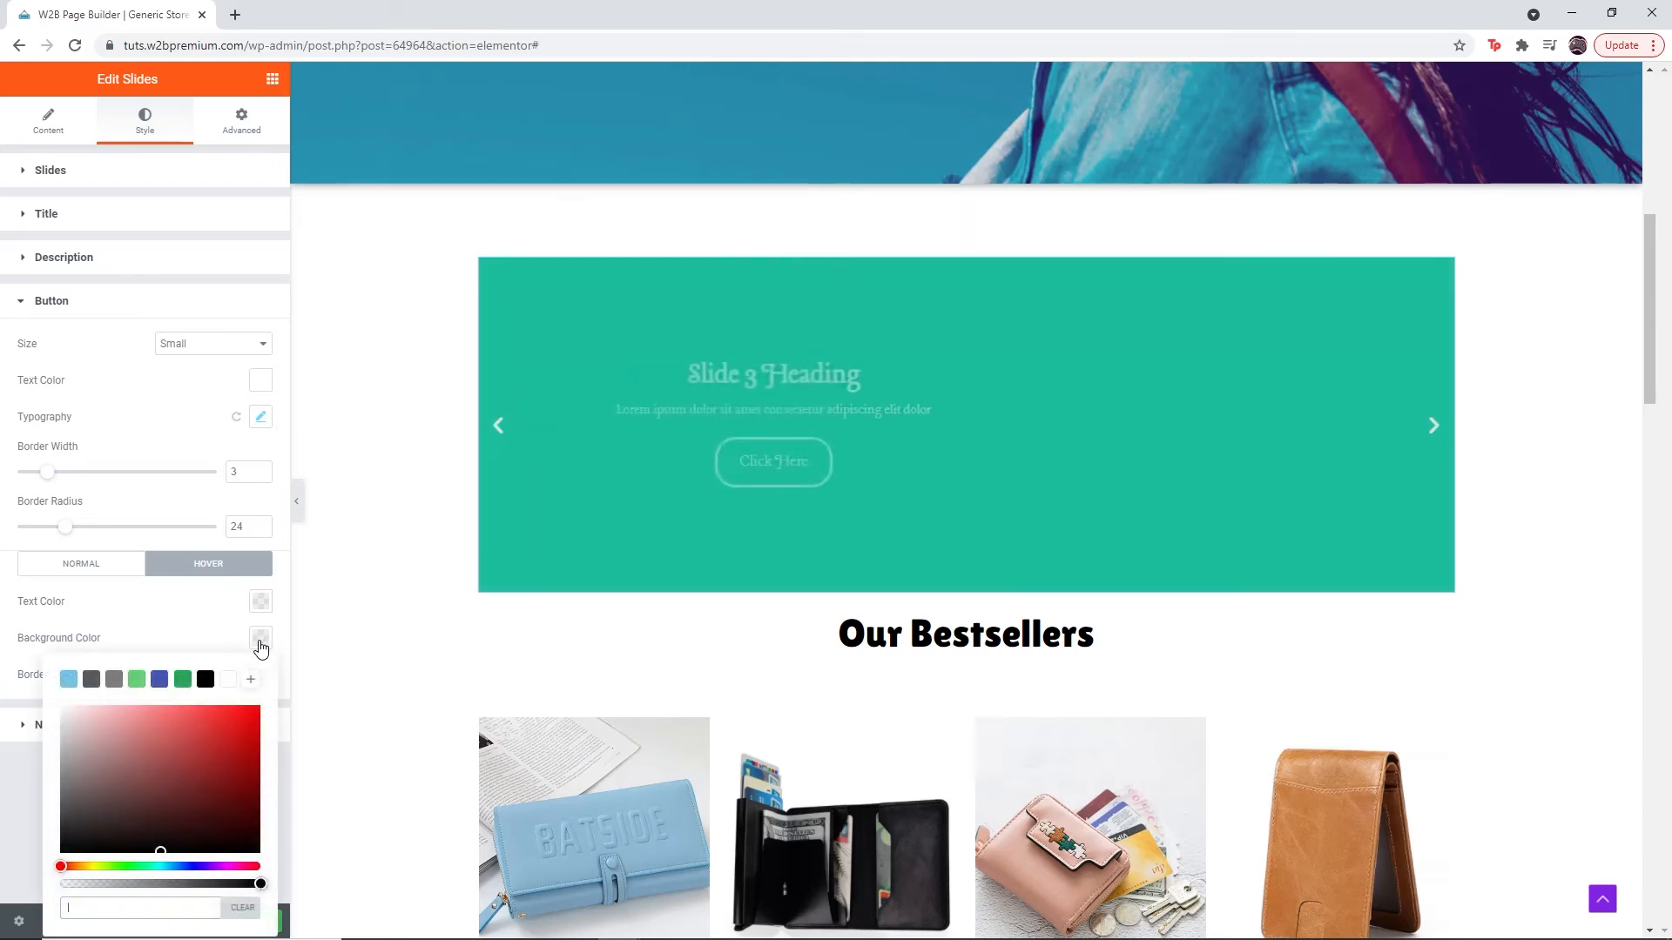
left_click(230, 721)
left_click(208, 607)
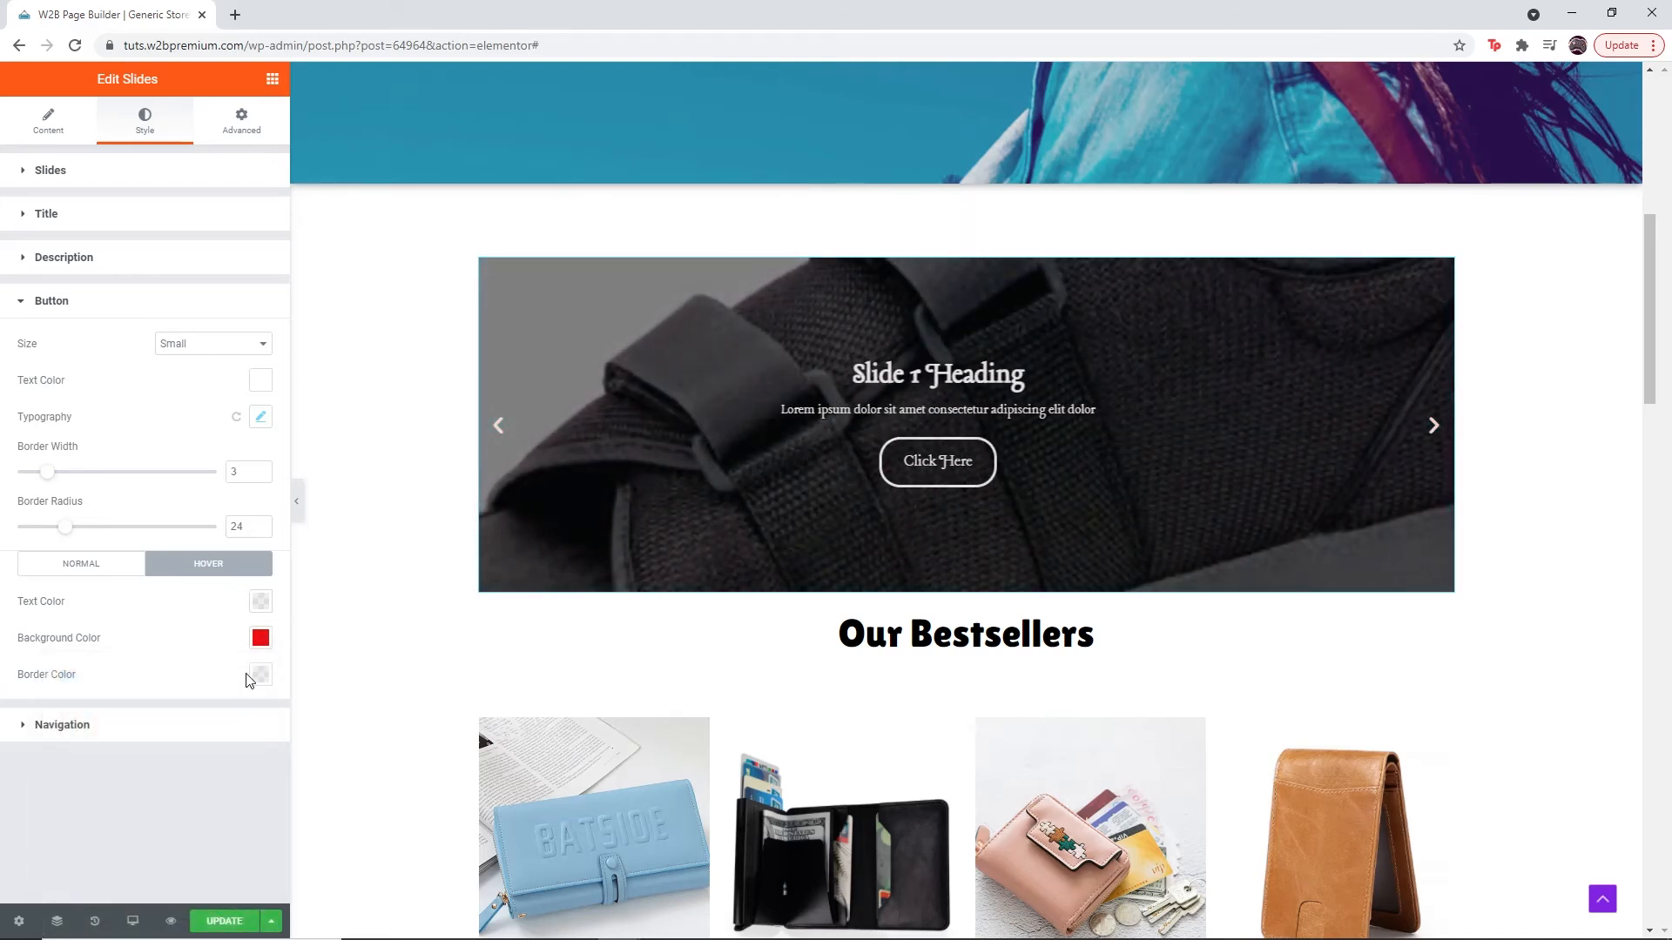
left_click(260, 674)
left_click(245, 497)
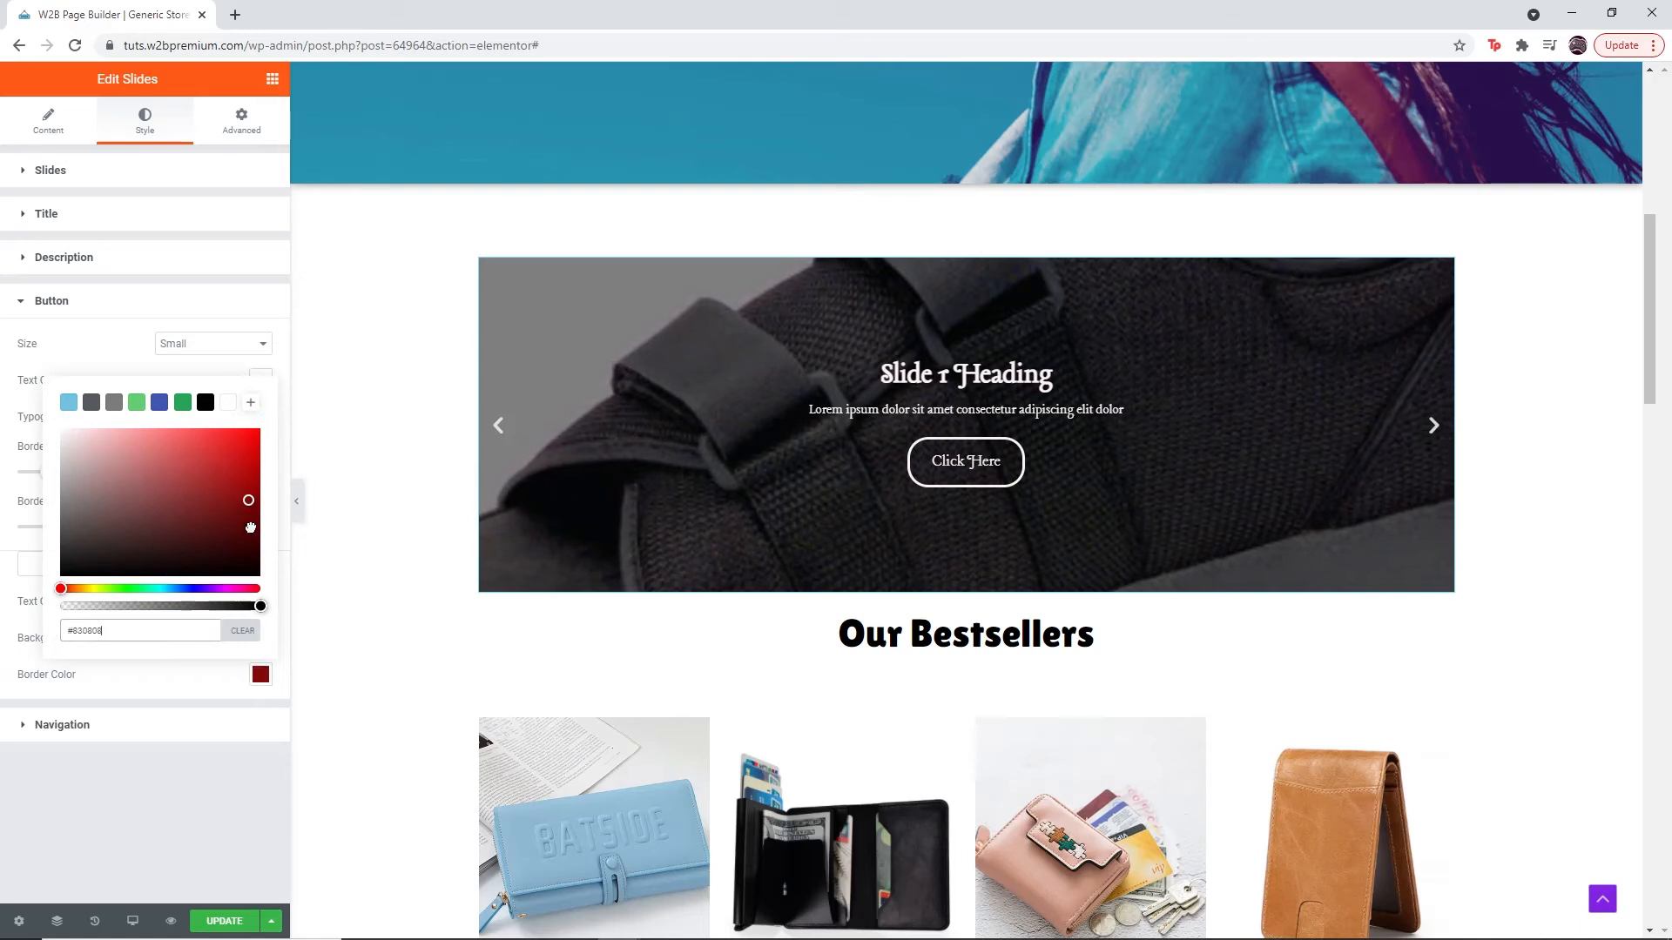
left_click(256, 574)
left_click(228, 694)
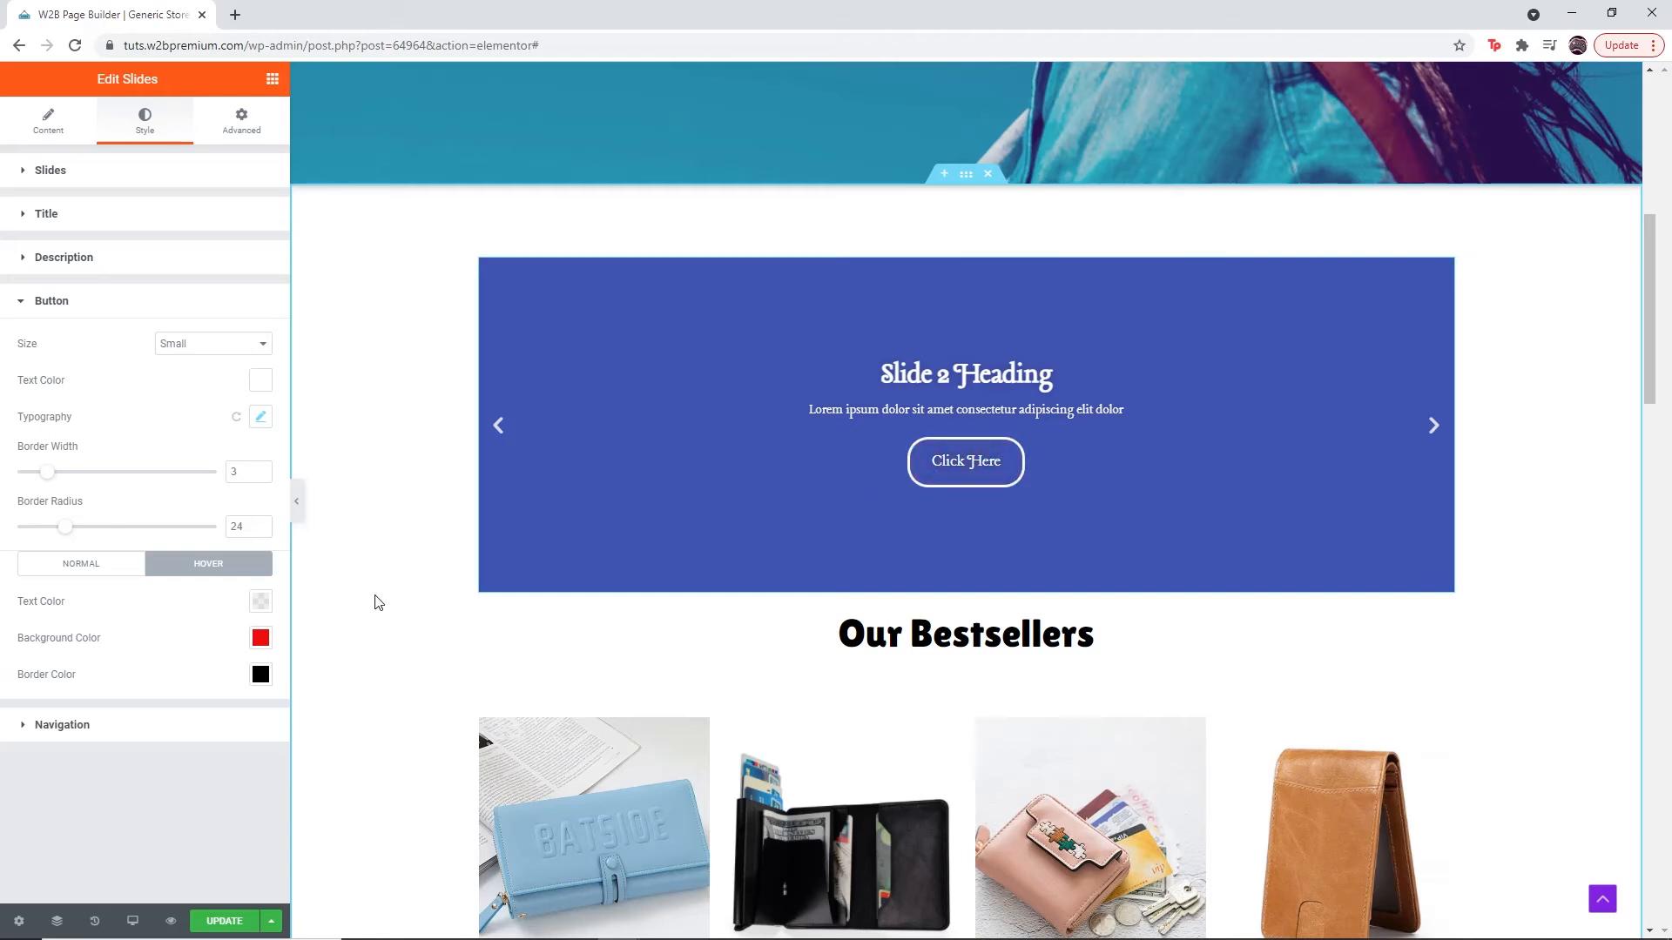
- Set the size of the slider's navigation arrows to 47, keeping their position Inside and their color unset
left_click(238, 725)
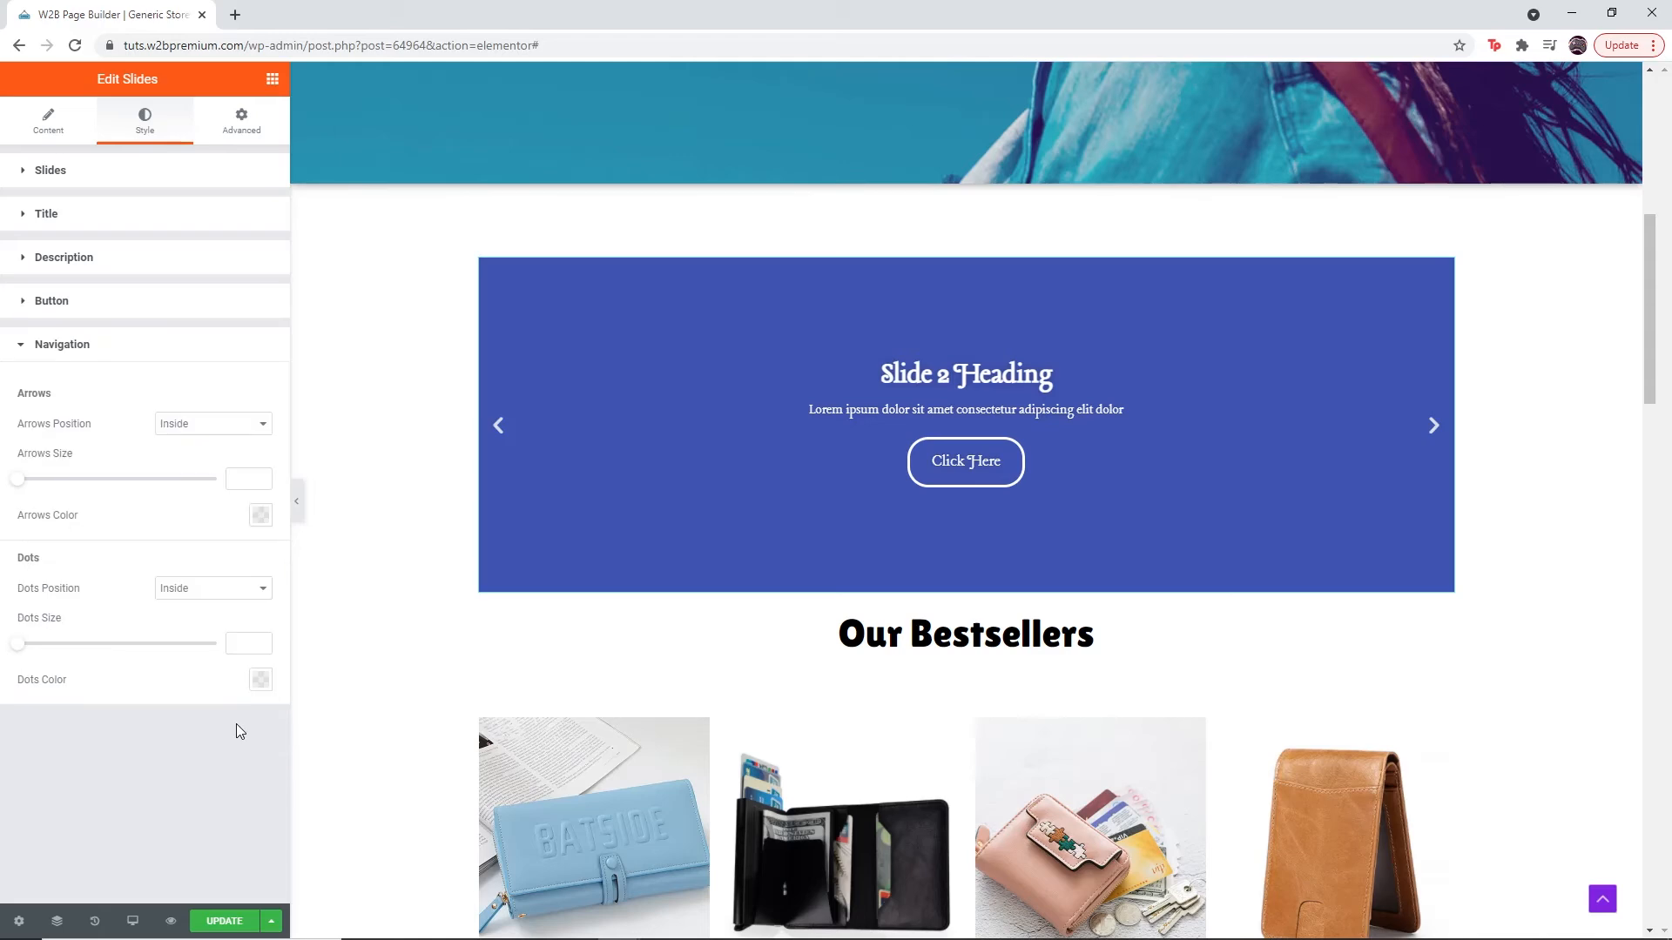
left_click(261, 431)
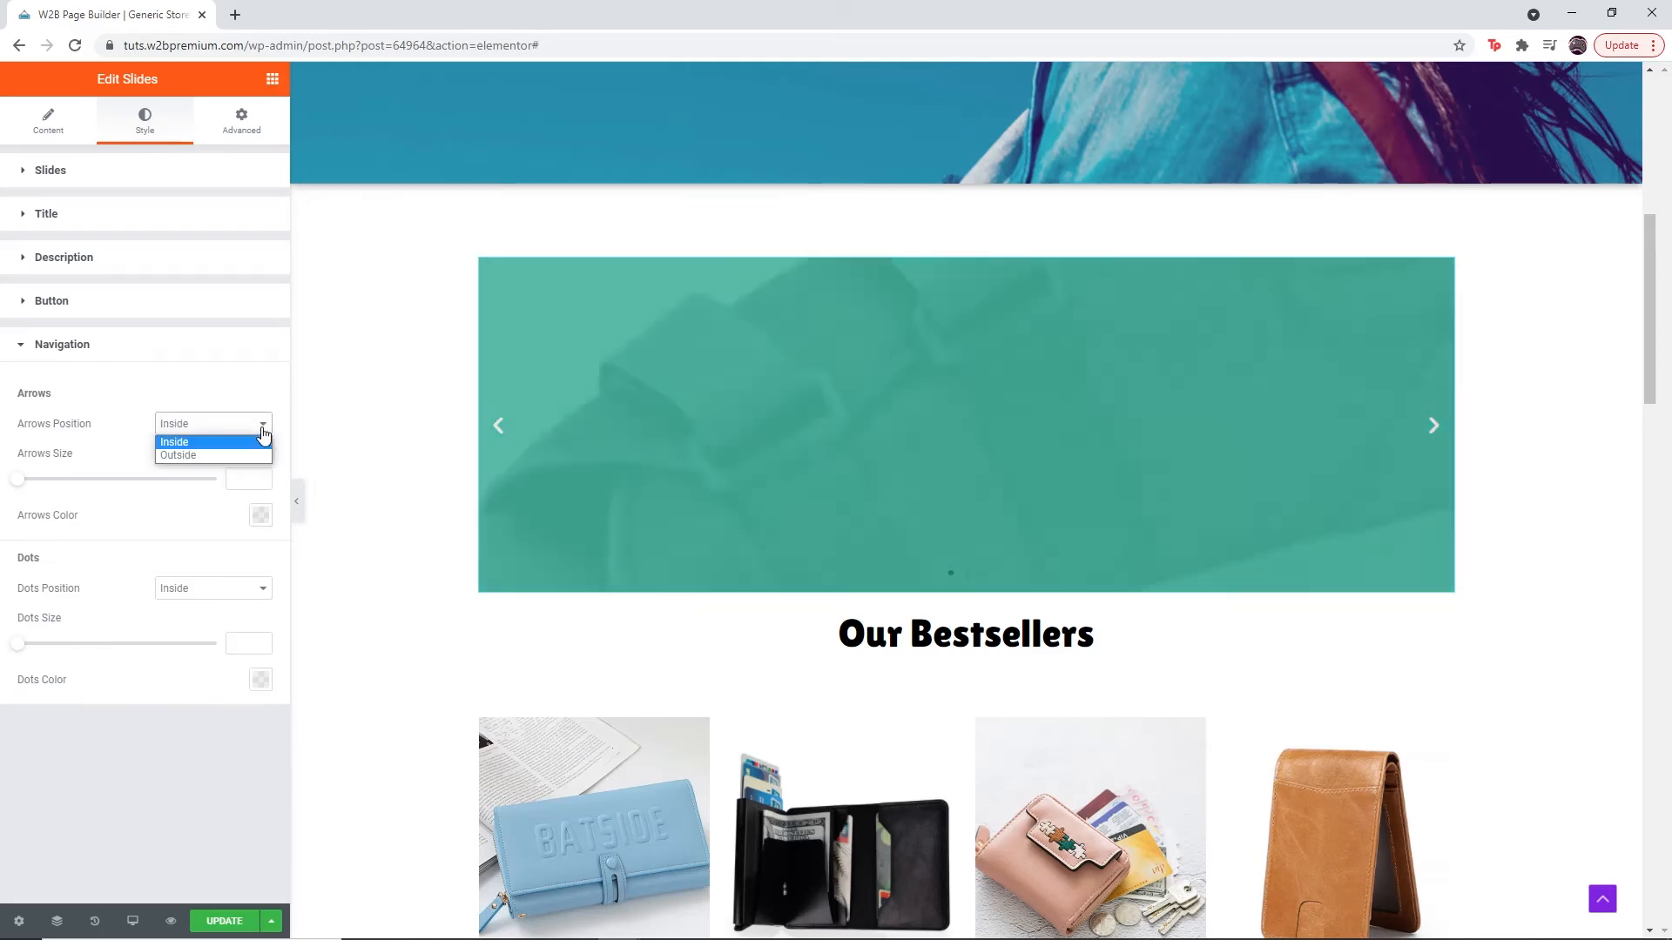
left_click(262, 436)
left_click(40, 481)
left_click_drag(40, 490, 155, 493)
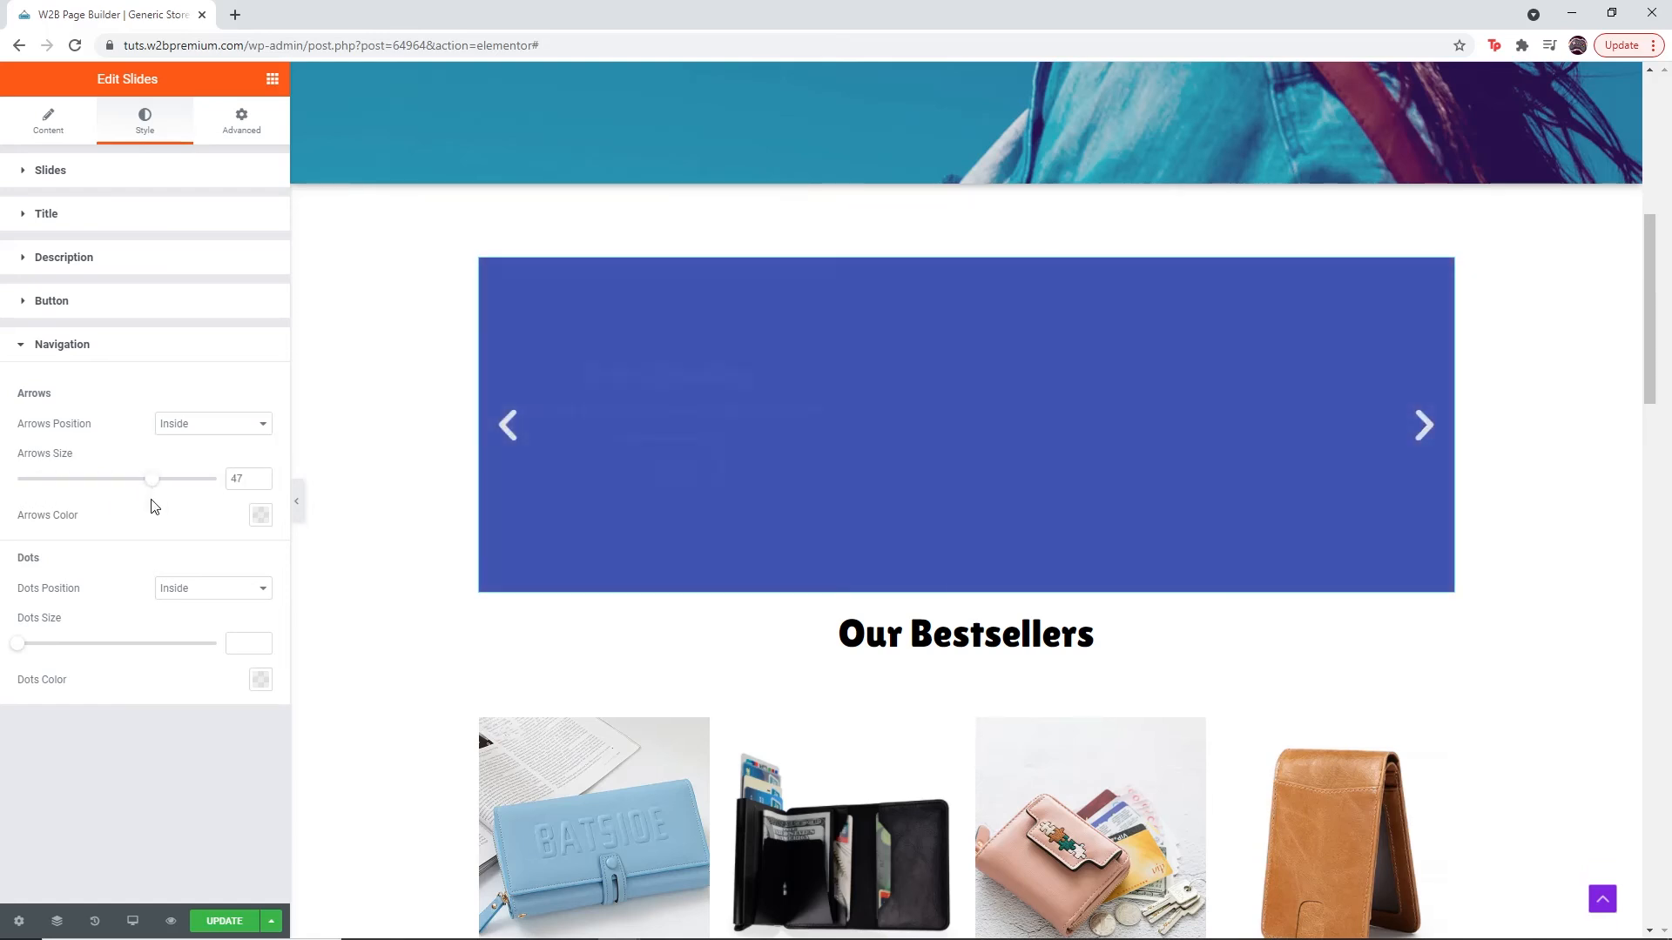
left_click(258, 515)
left_click(258, 515)
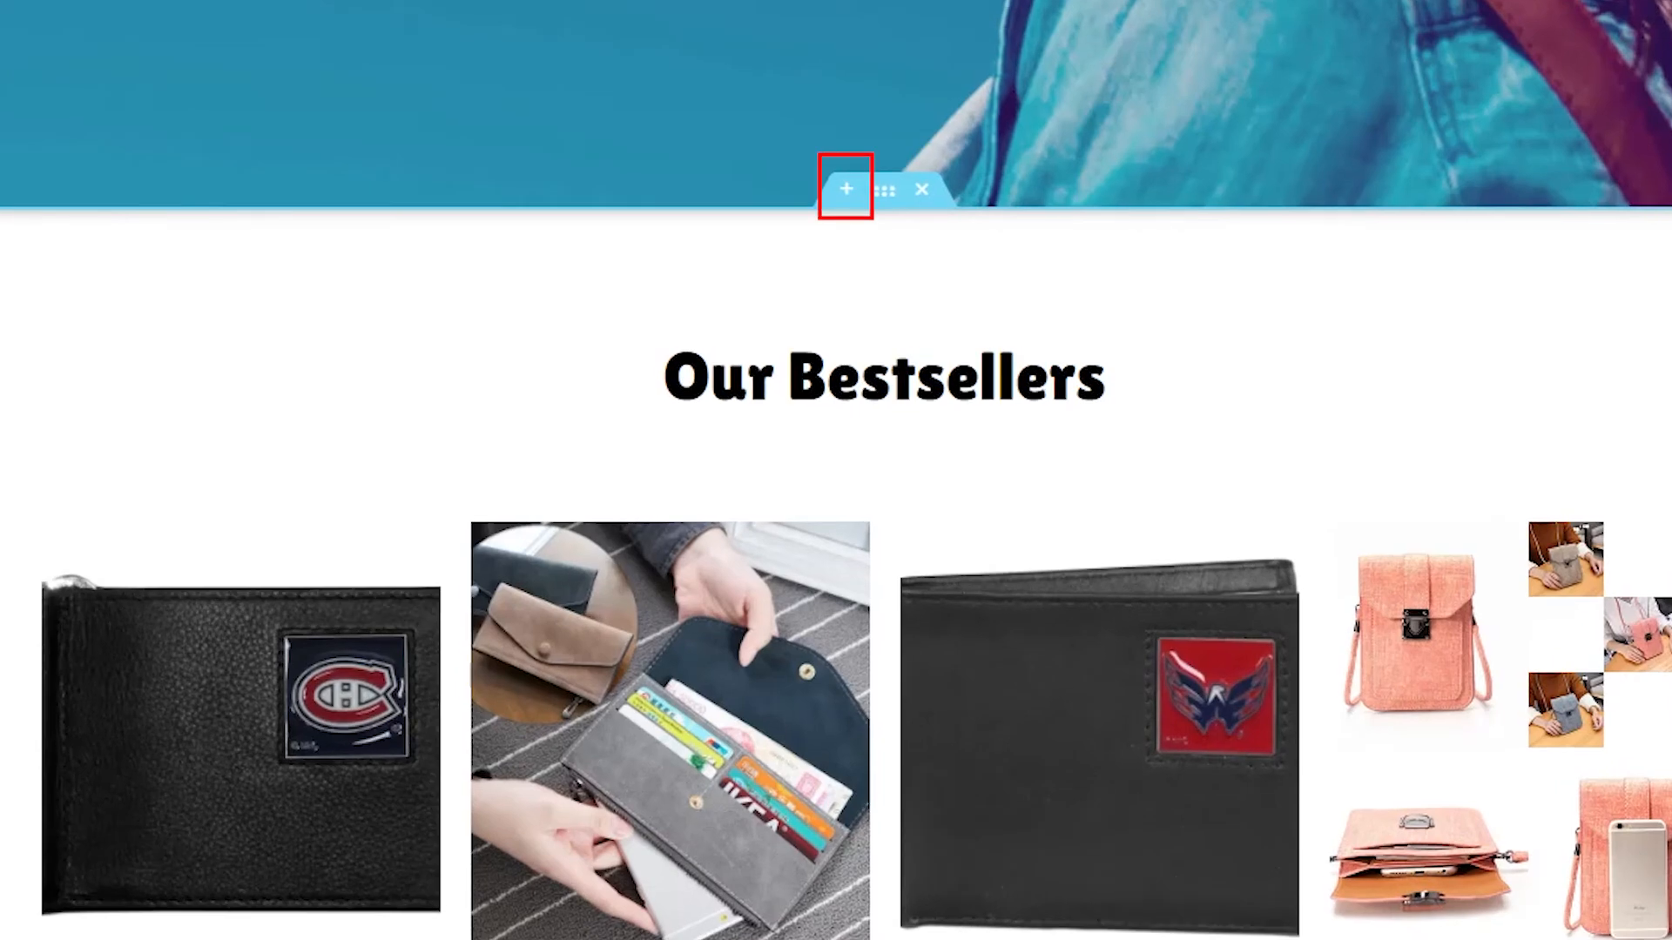
- Add a new section above the "Our Bestsellers" heading and place a Slides widget in it
left_click(826, 205)
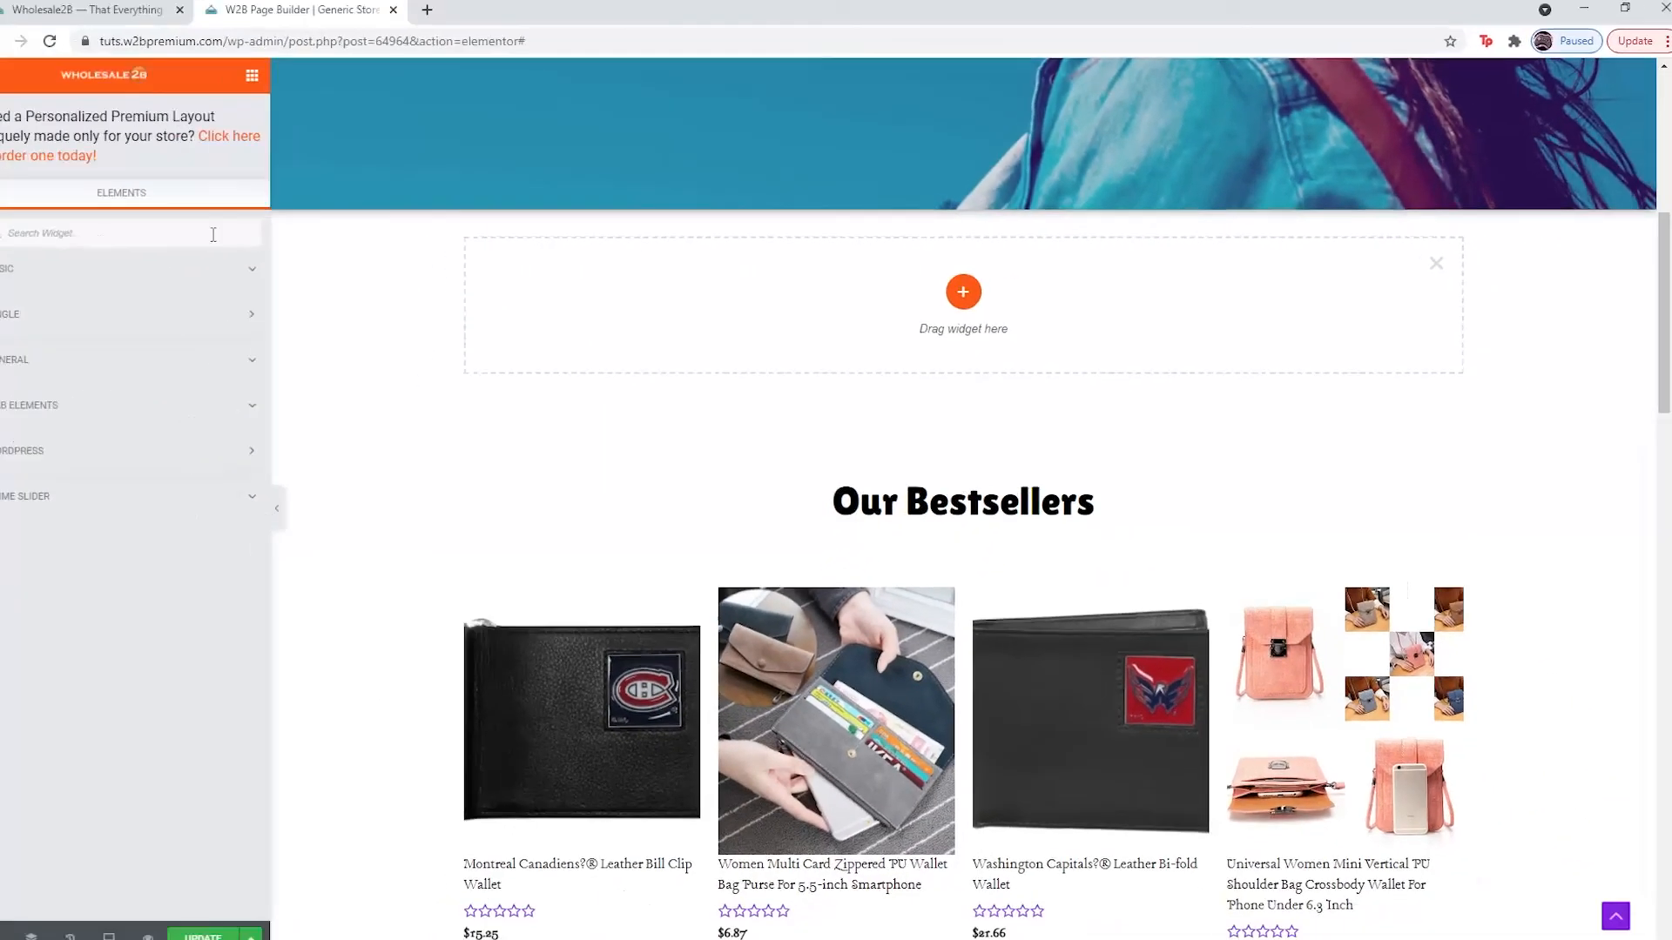
left_click(233, 234)
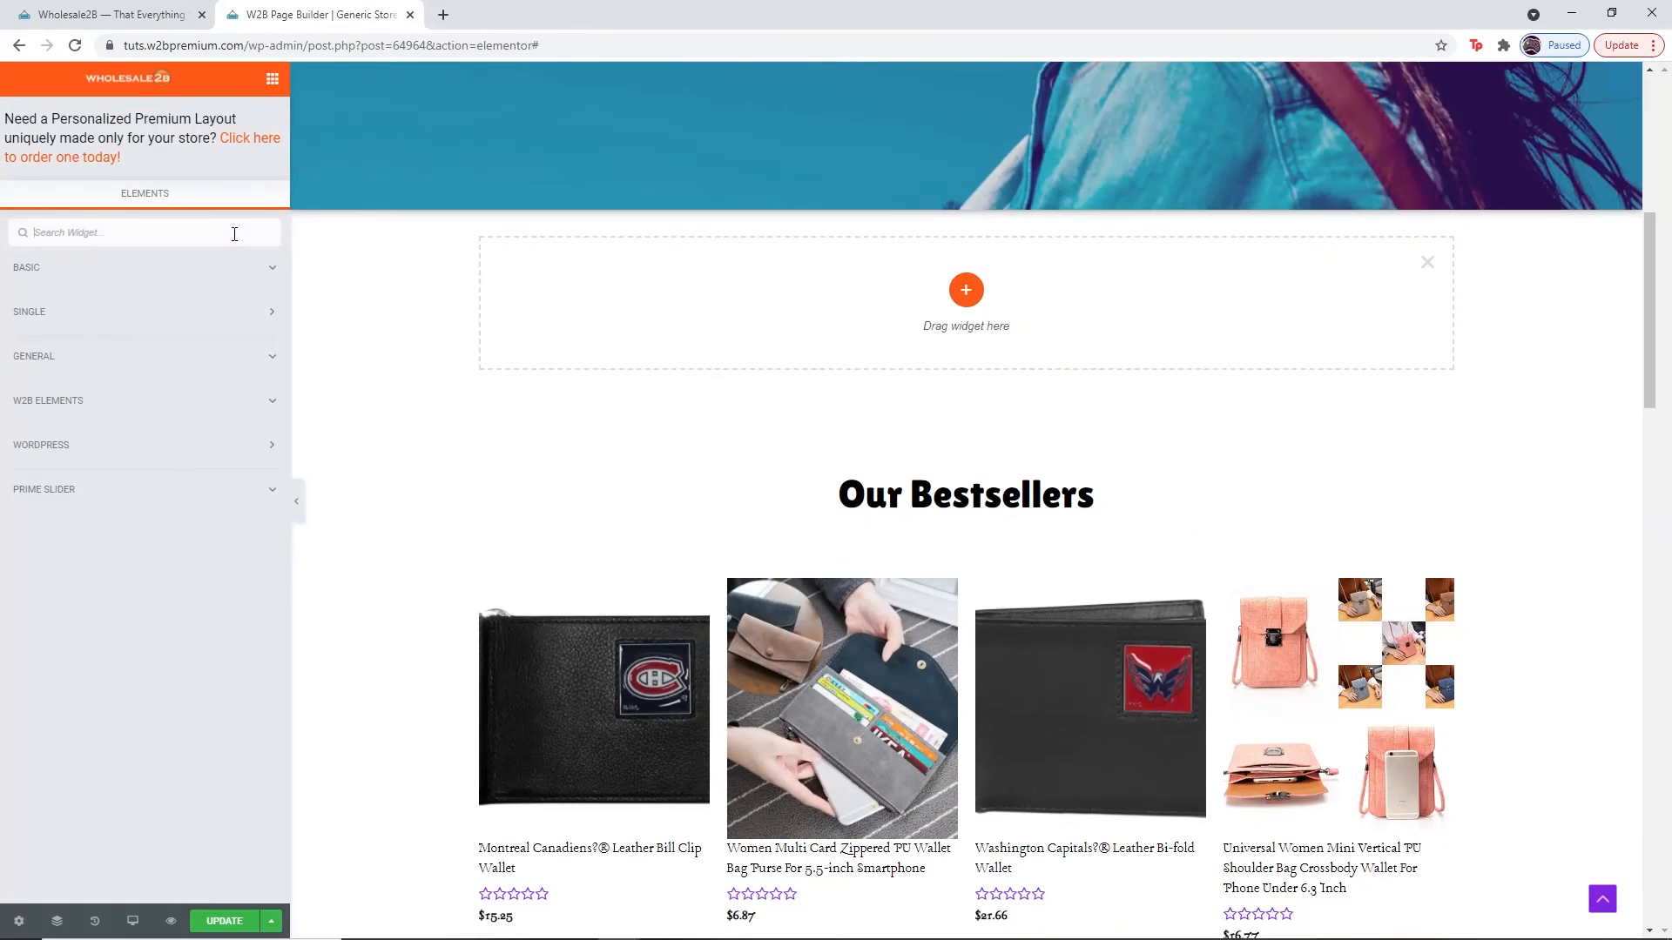
type("slides")
left_click_drag(74, 374, 965, 320)
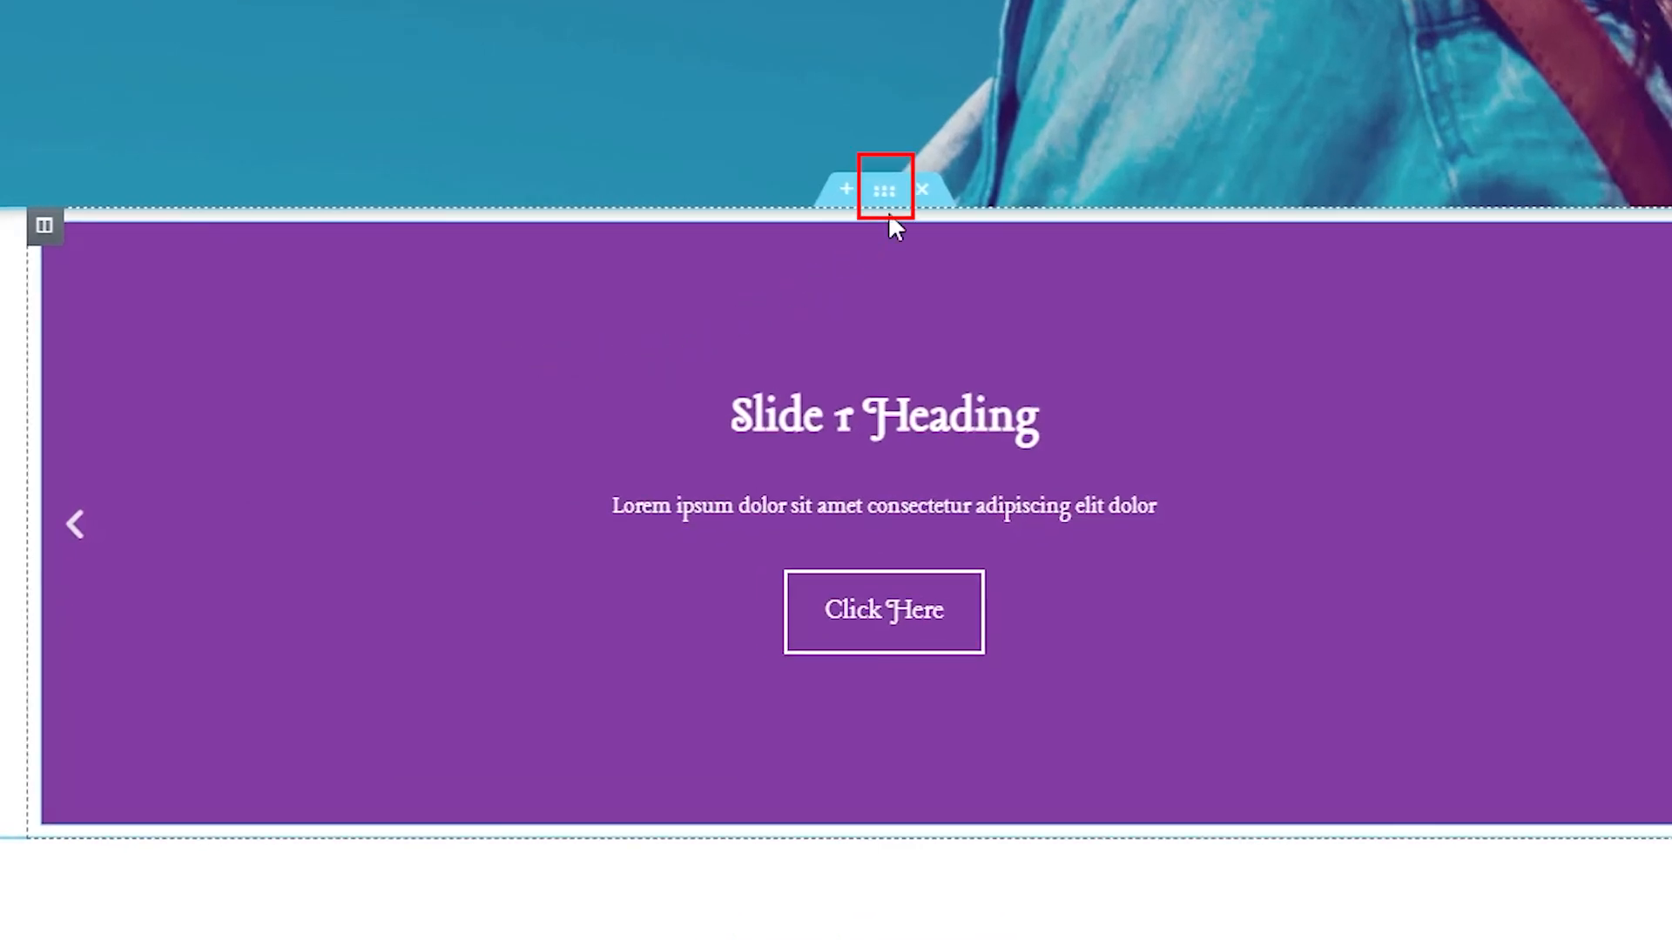
- Stretch the section containing the slides across the page and set its content width to Full Width
left_click(890, 207)
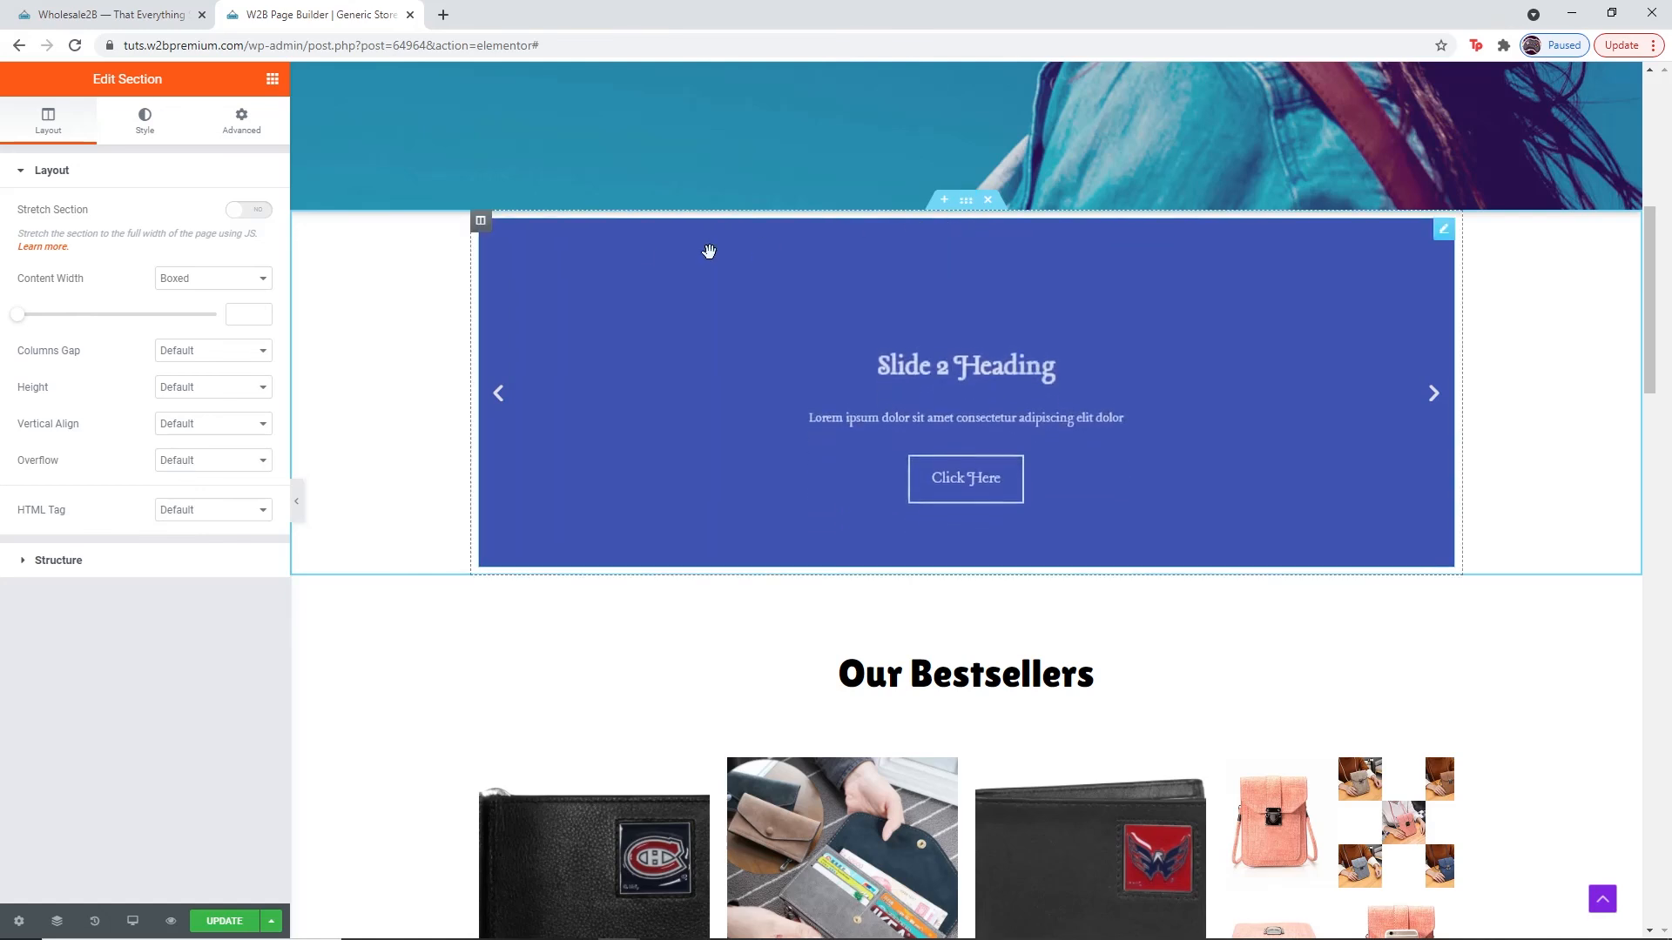
left_click(257, 216)
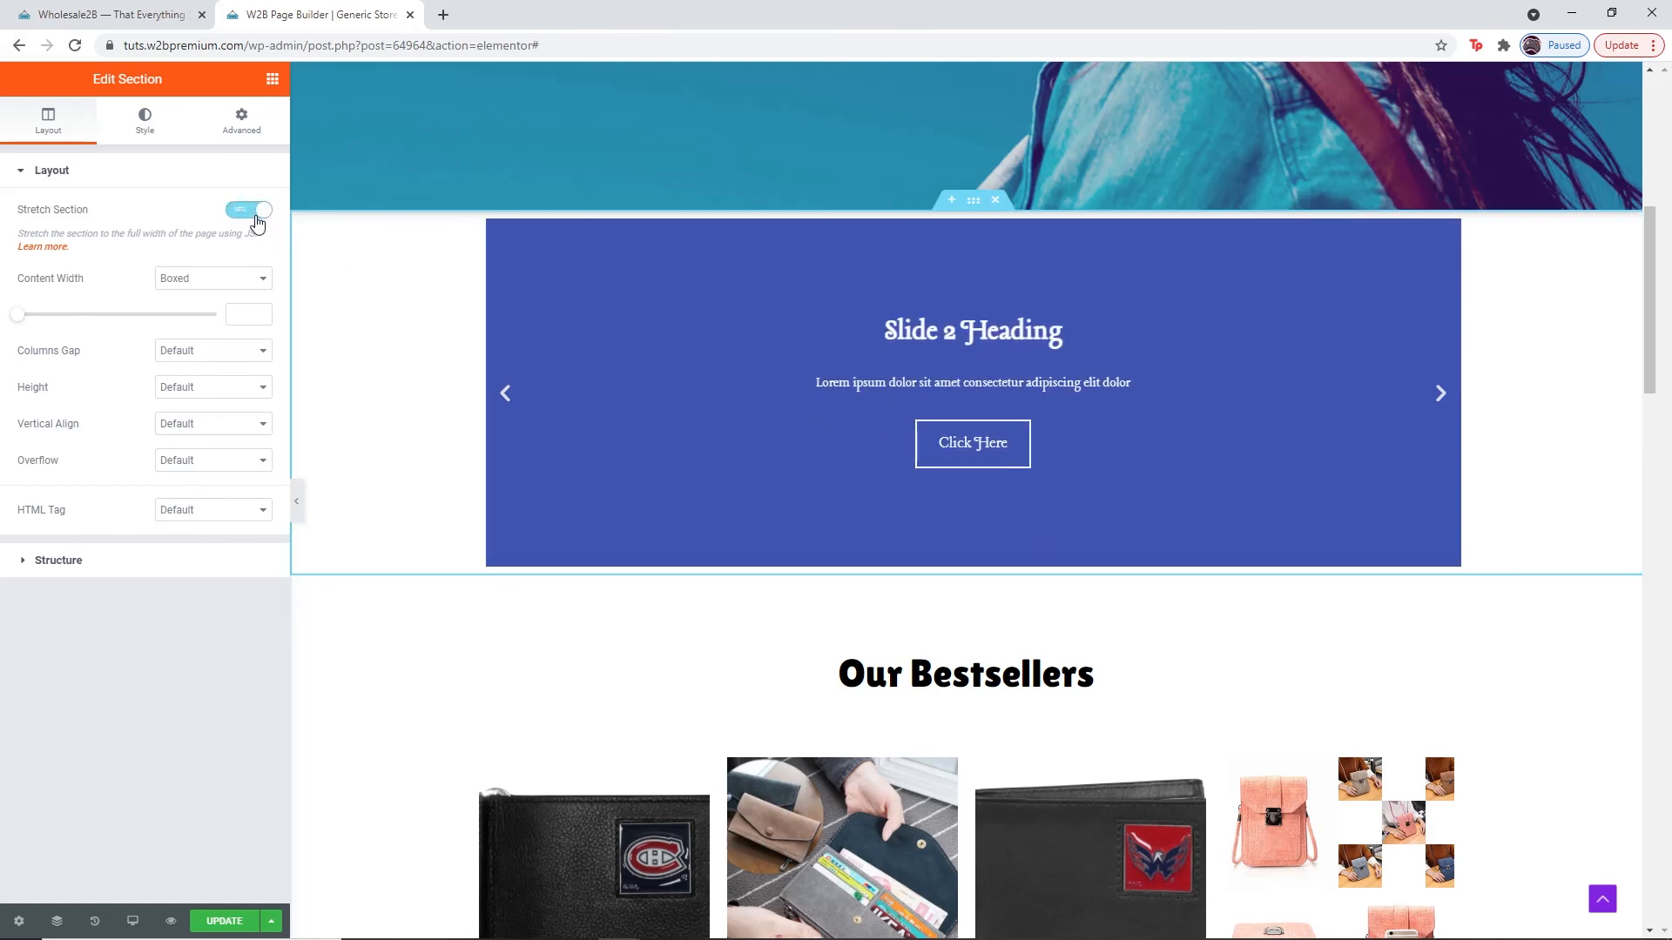
left_click(242, 286)
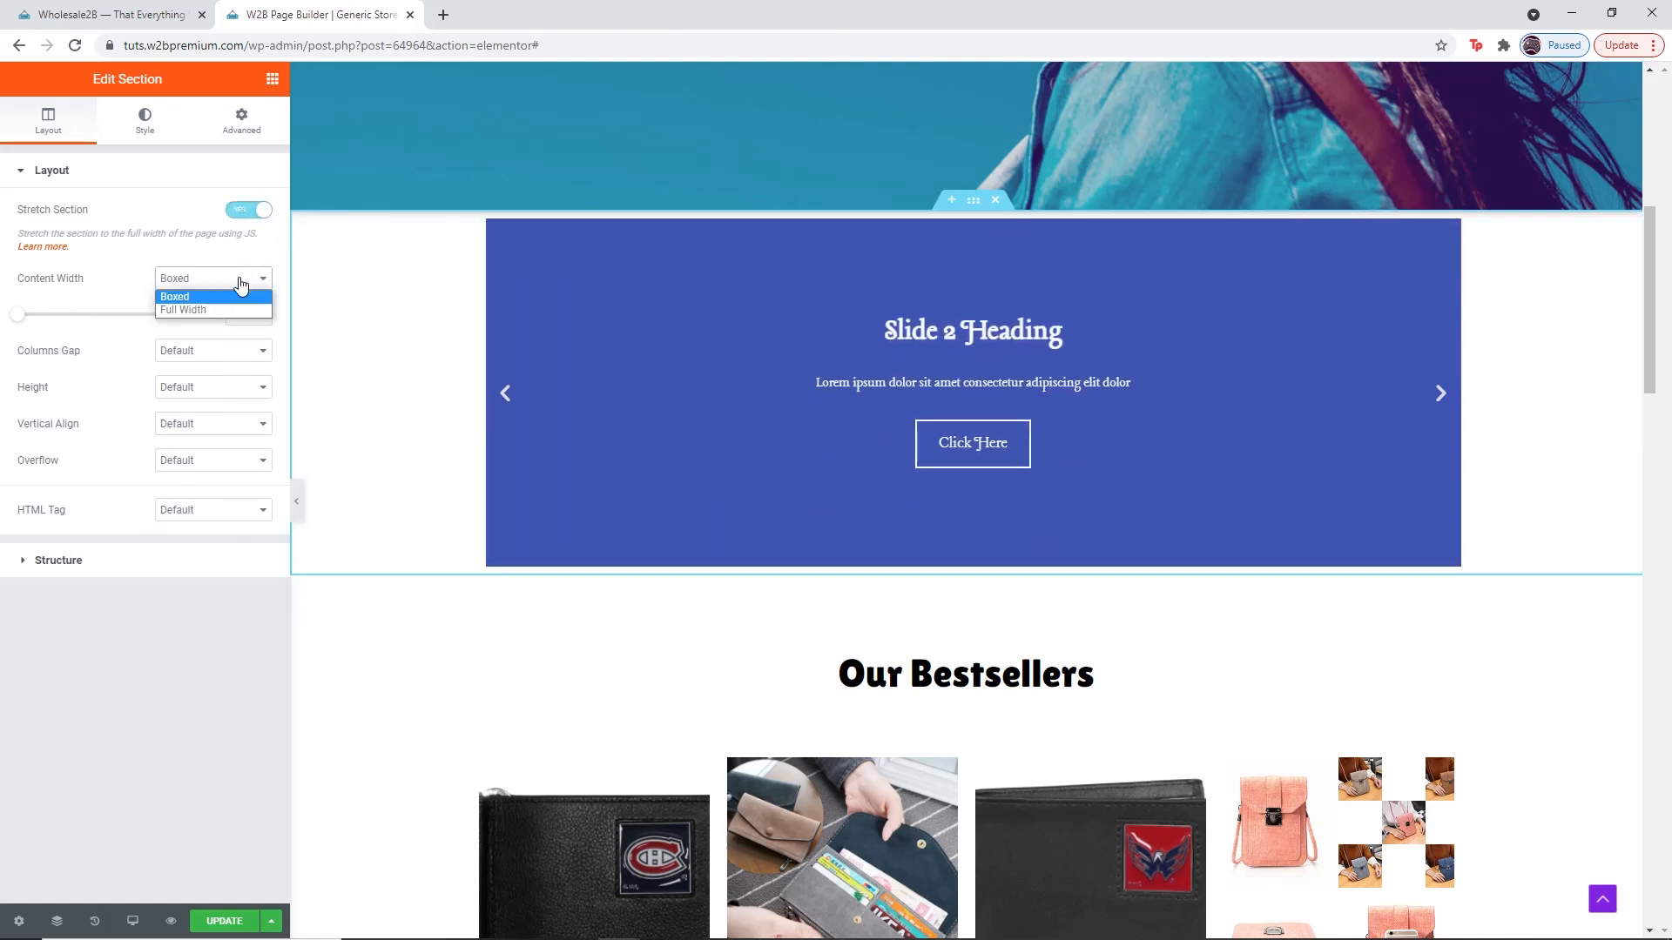
left_click(227, 310)
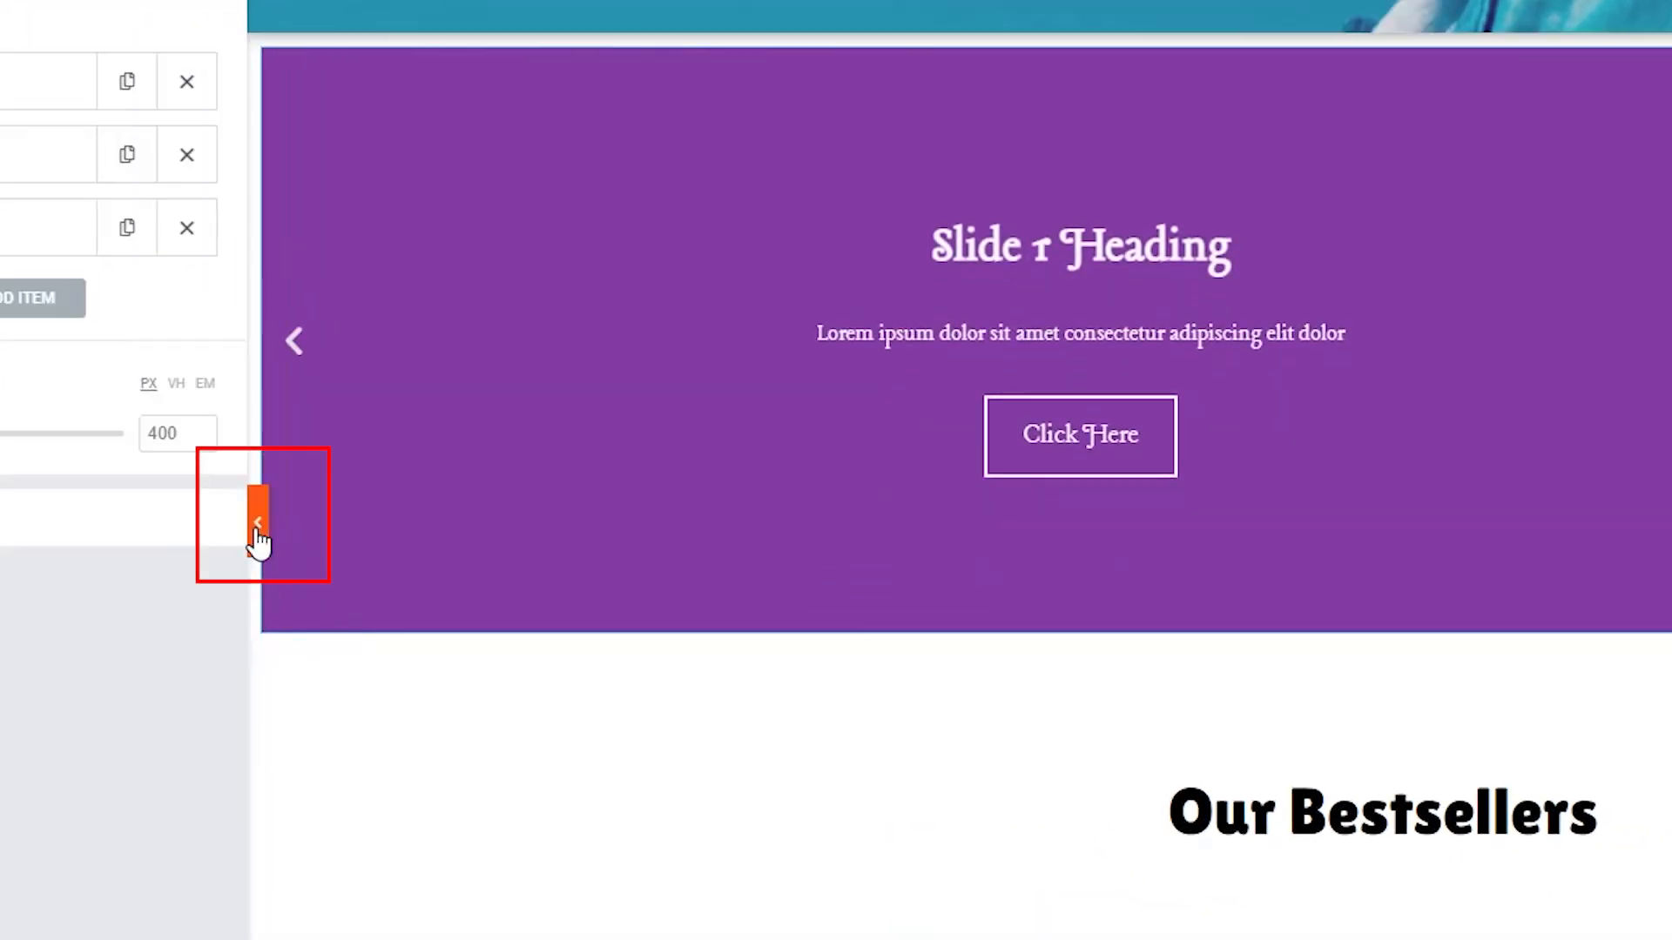
- Hide the editing panel, preview the full-width slider by going back through two slides, and restore the panel
left_click(254, 519)
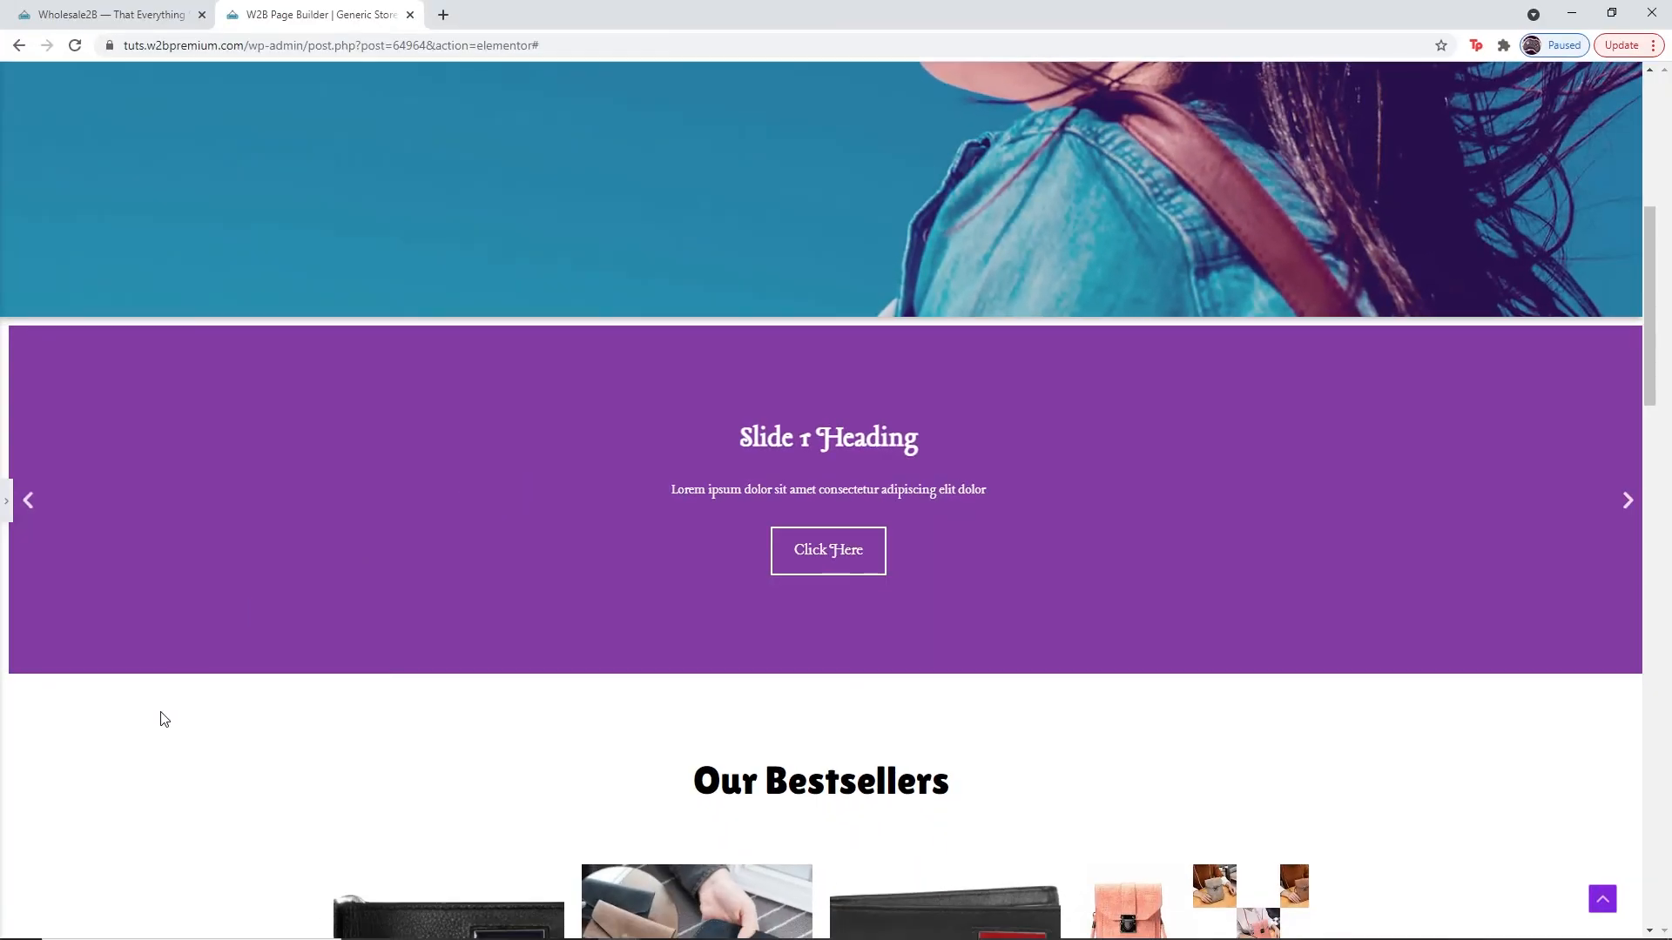
left_click(28, 500)
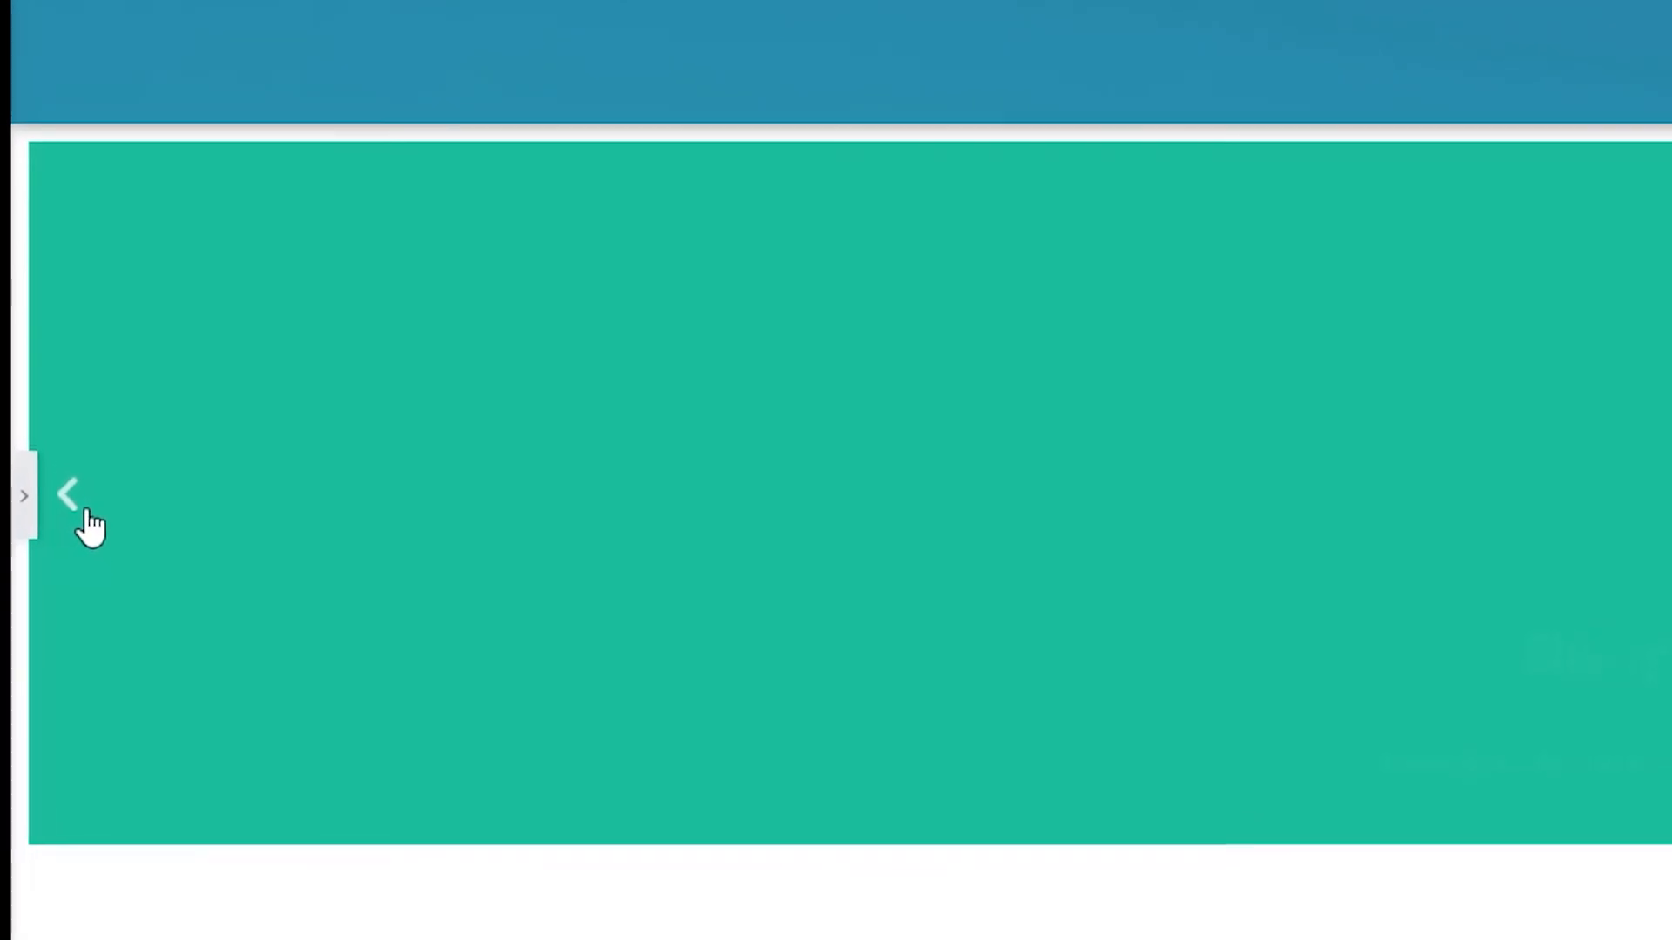
left_click(94, 525)
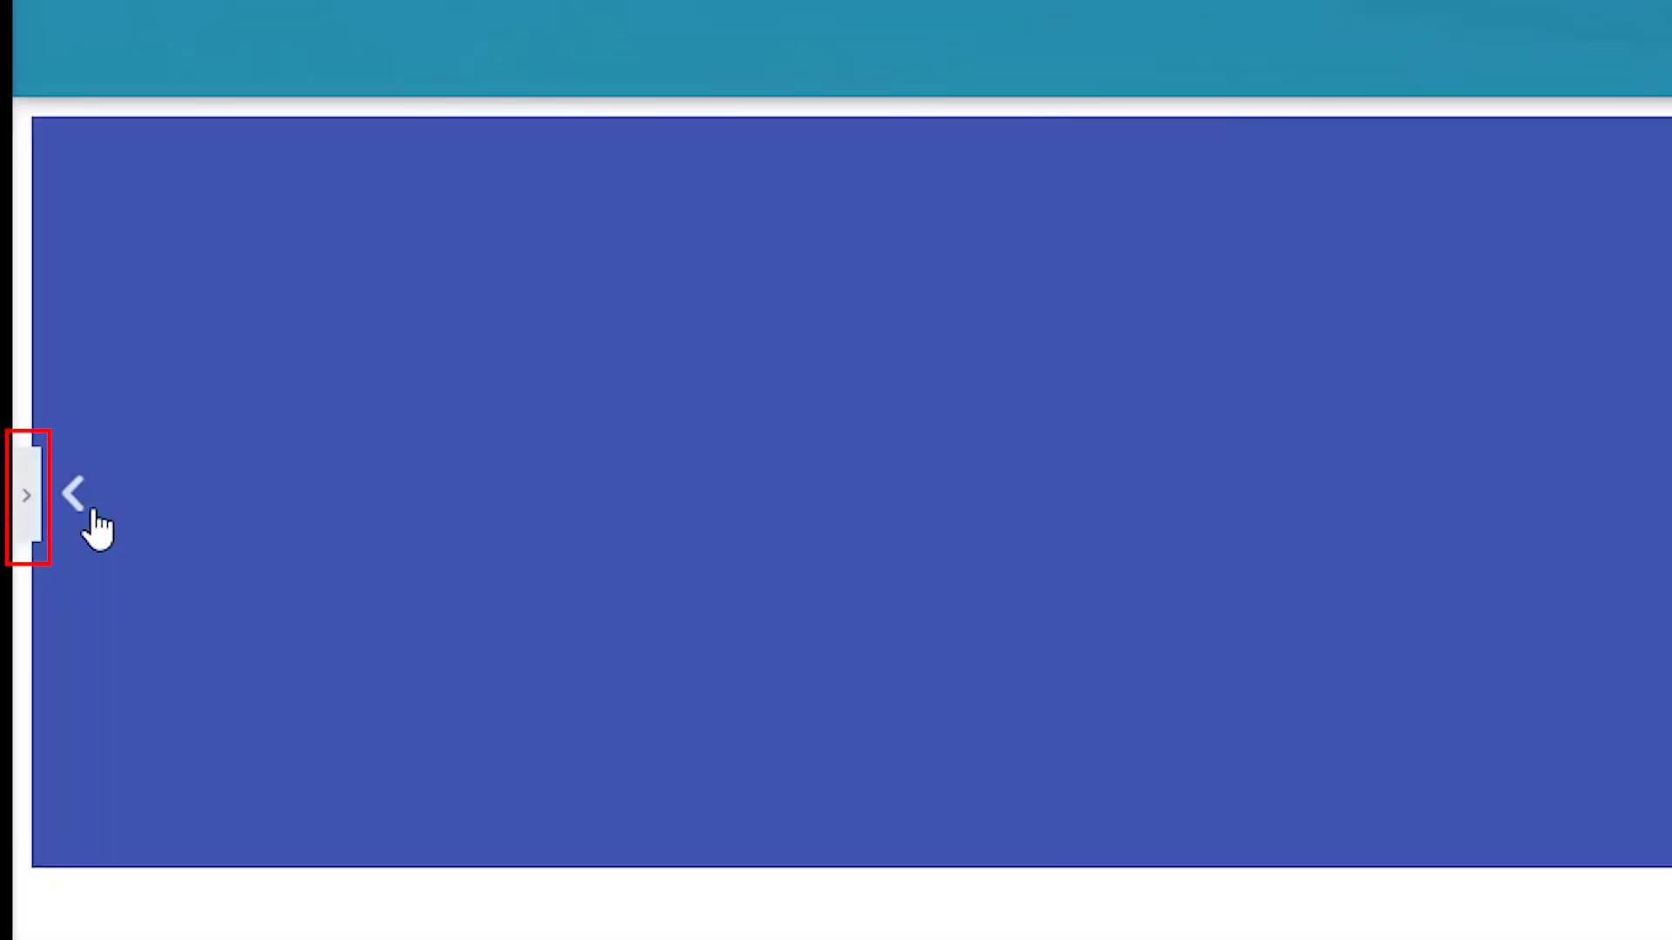
left_click(29, 538)
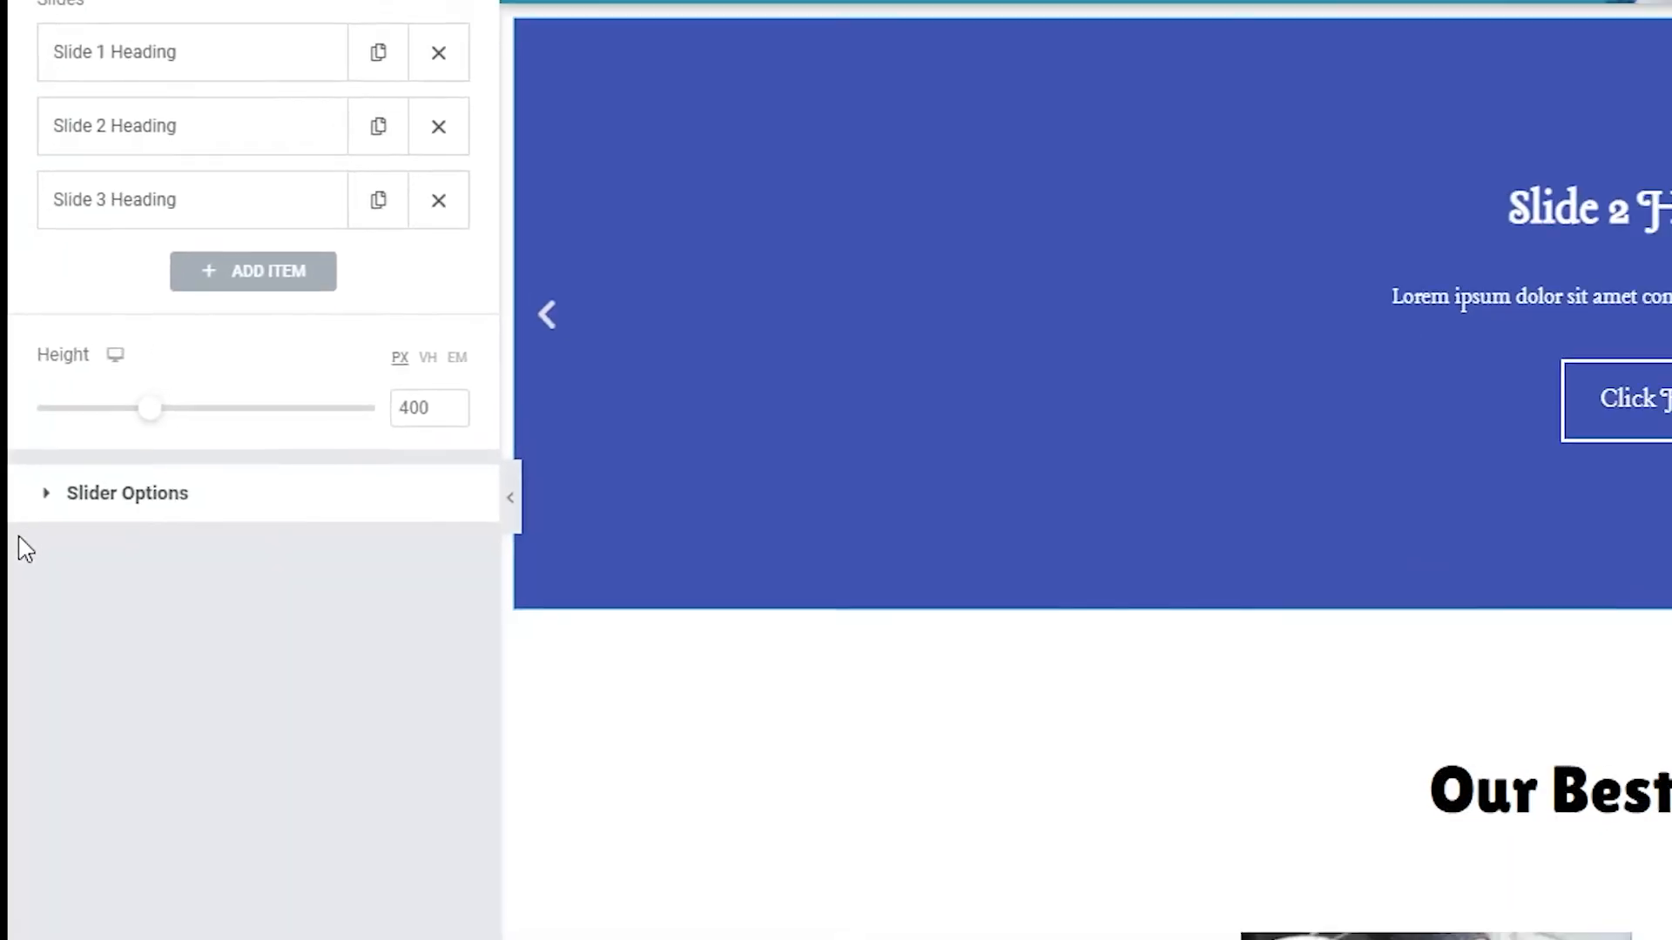